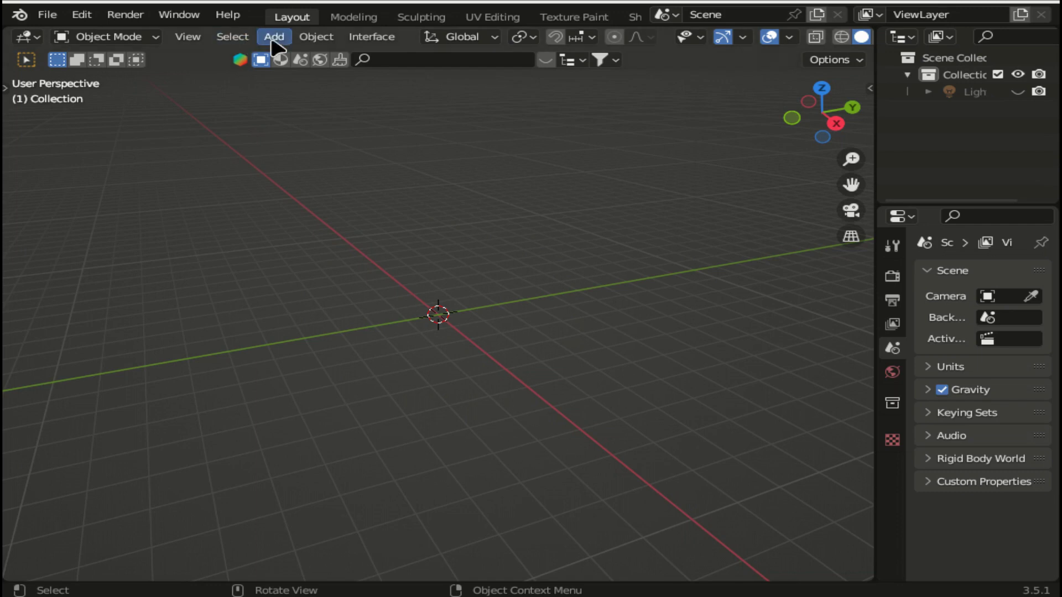
- Add a plane mesh at the world origin and zoom the viewport in on it
left_click(273, 39)
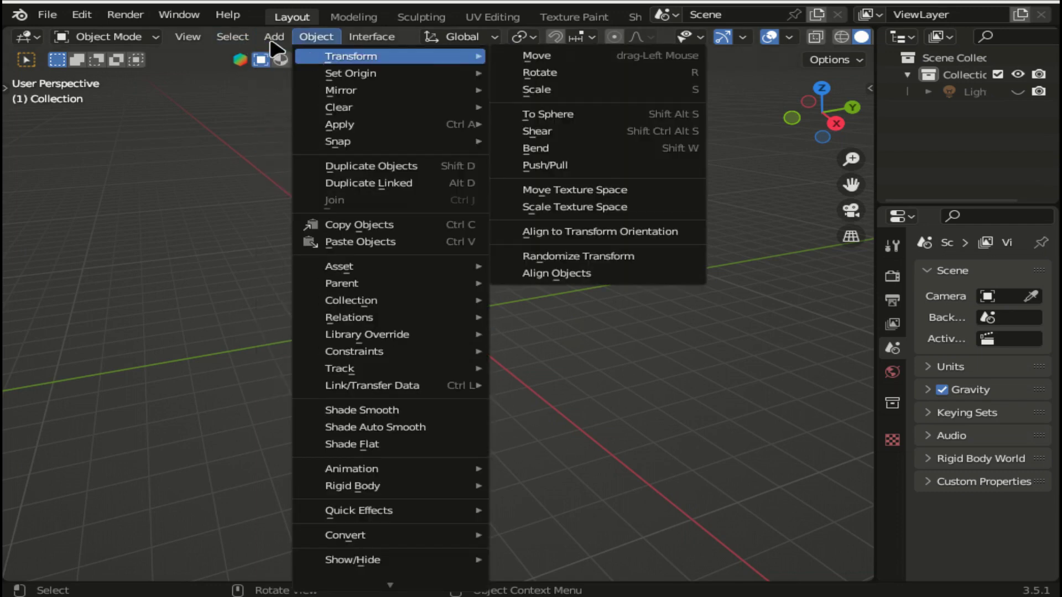
mouse_move(303, 56)
left_click(455, 62)
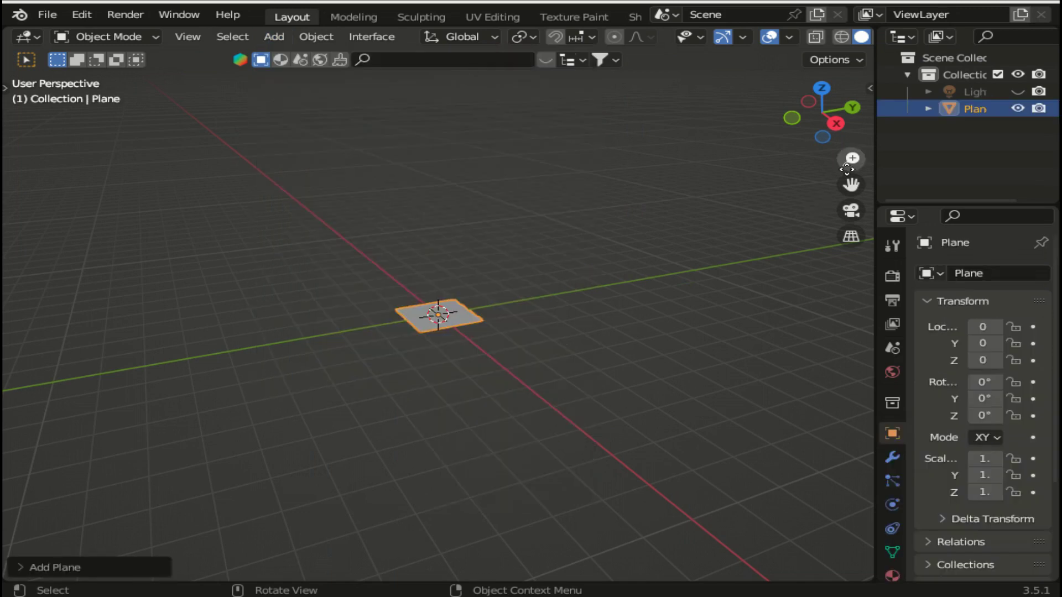
left_click_drag(851, 159, 852, 110)
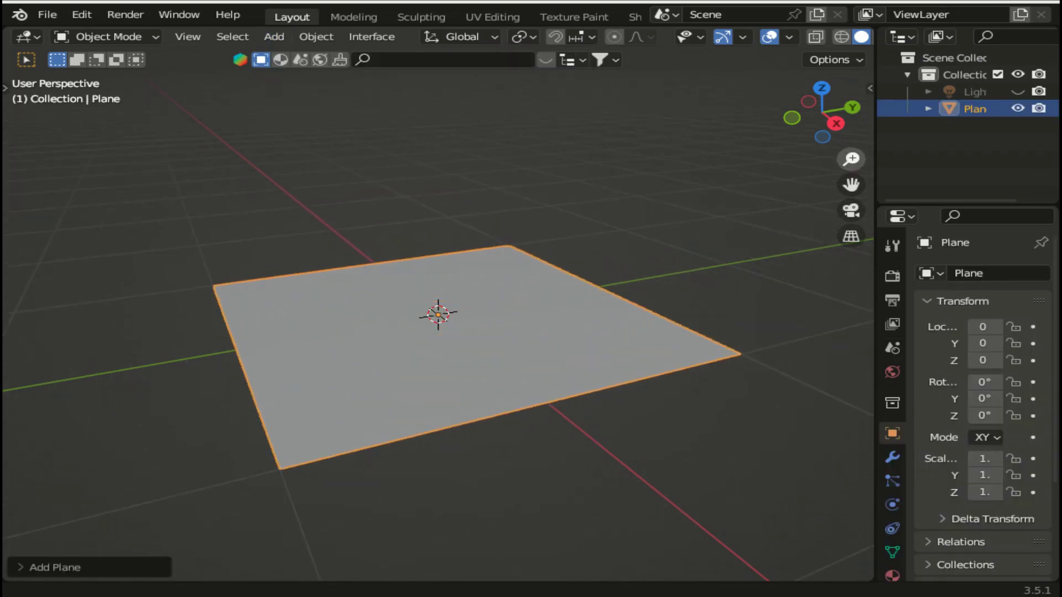
- Switch the plane to Edit Mode and subdivide its mesh three times
left_click(138, 37)
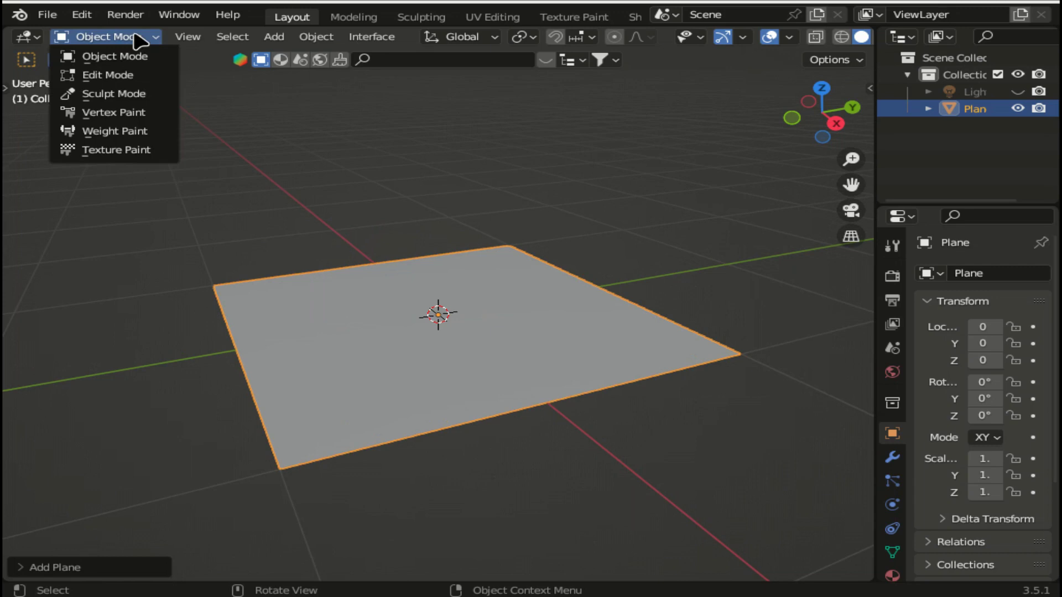
left_click(133, 75)
right_click(387, 358)
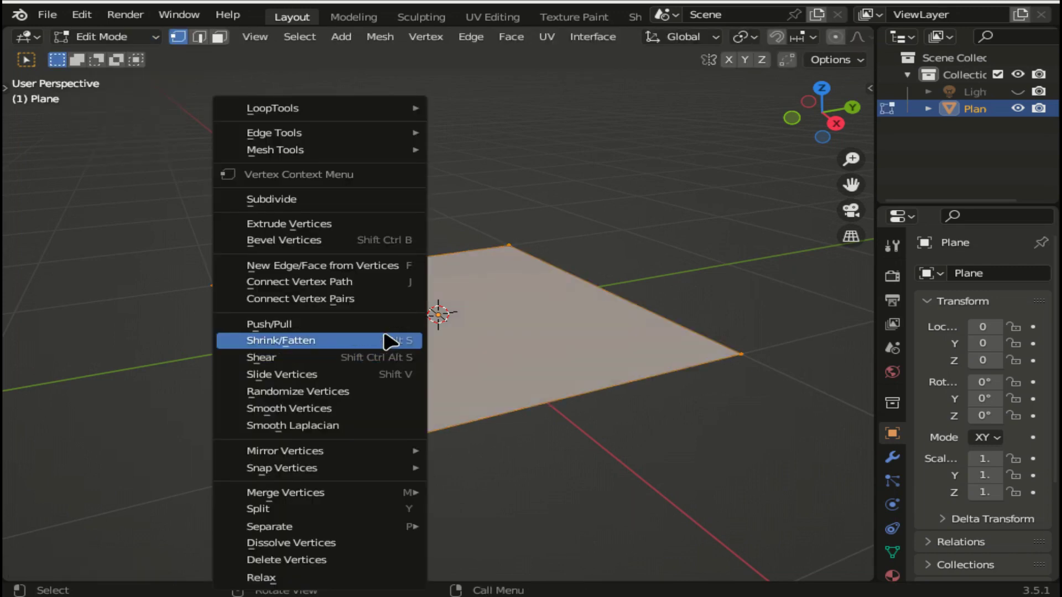
left_click(331, 200)
right_click(367, 362)
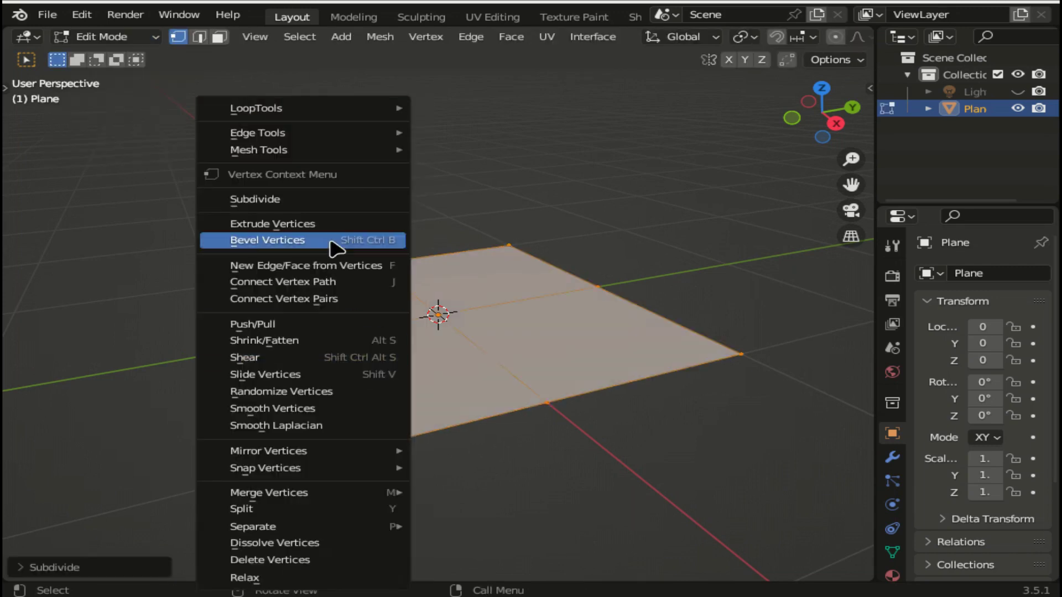
left_click(323, 200)
right_click(357, 357)
left_click(322, 201)
- Subdivide the mesh three more times into a dense grid and widen the side panels
right_click(362, 332)
left_click(298, 200)
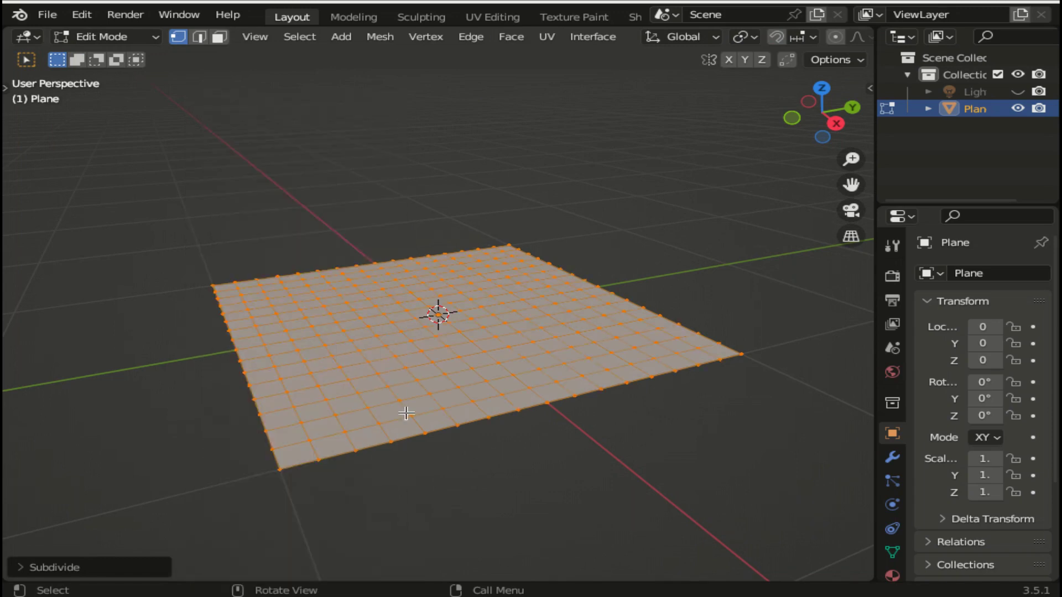
right_click(393, 385)
left_click(313, 200)
right_click(306, 365)
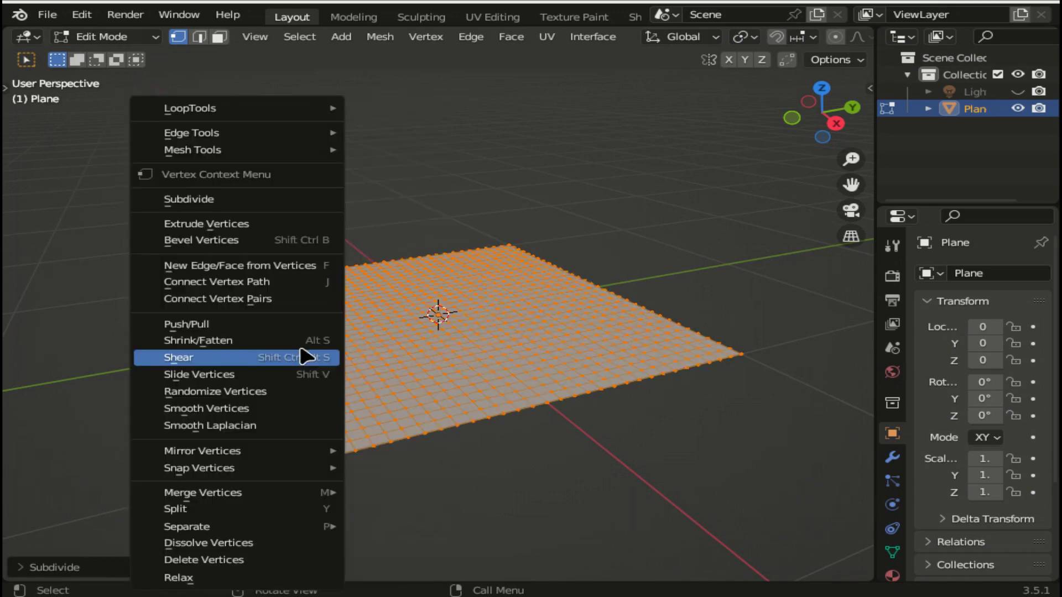
left_click(218, 200)
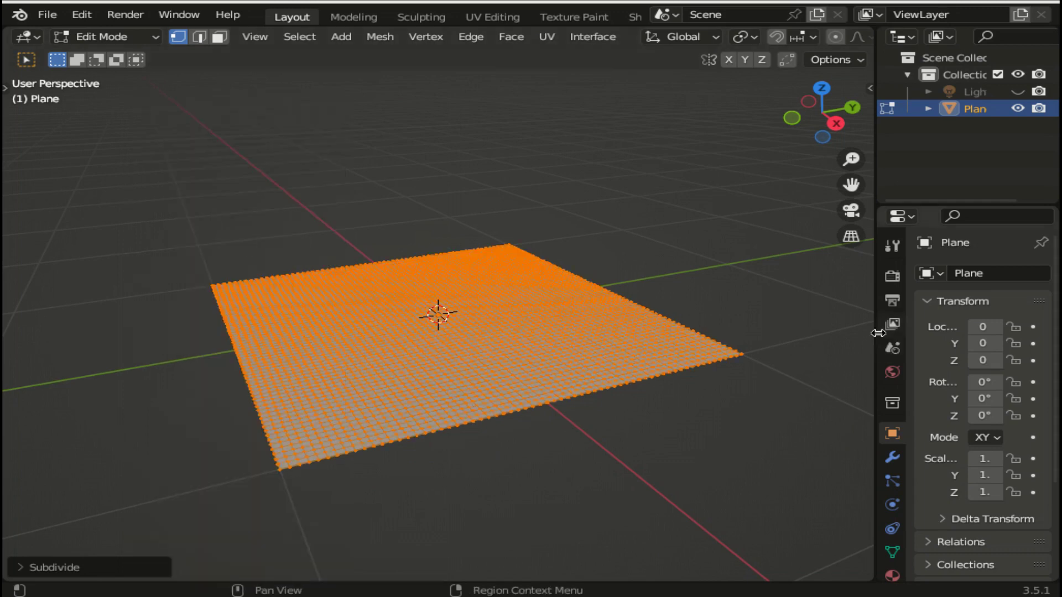
left_click_drag(875, 286, 783, 285)
- Add a Subdivision Surface modifier using the Simple algorithm with 2 viewport levels
left_click(800, 458)
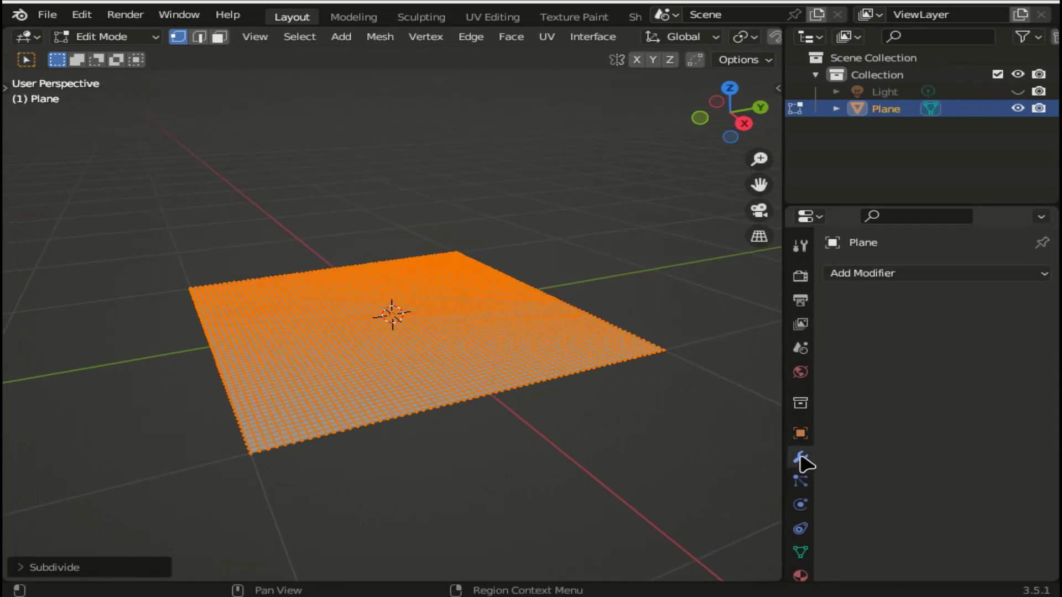
left_click(874, 276)
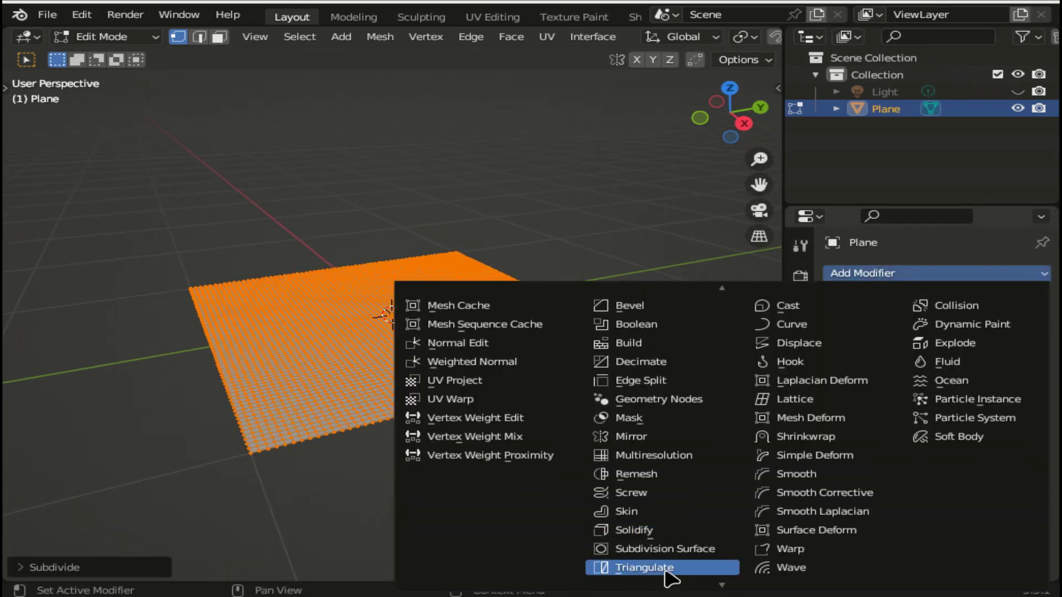
left_click(671, 548)
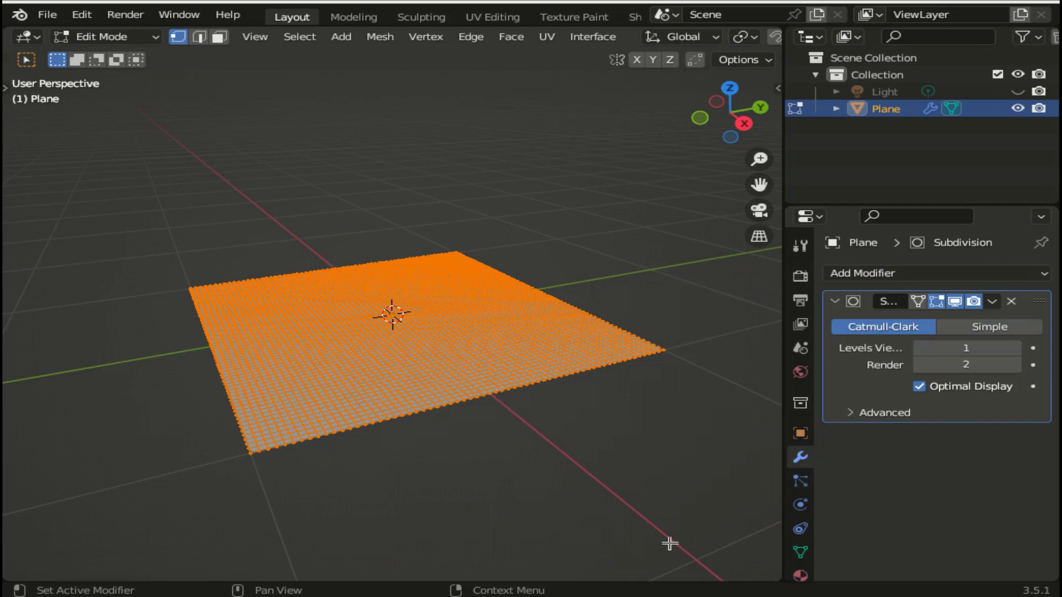
left_click(1014, 348)
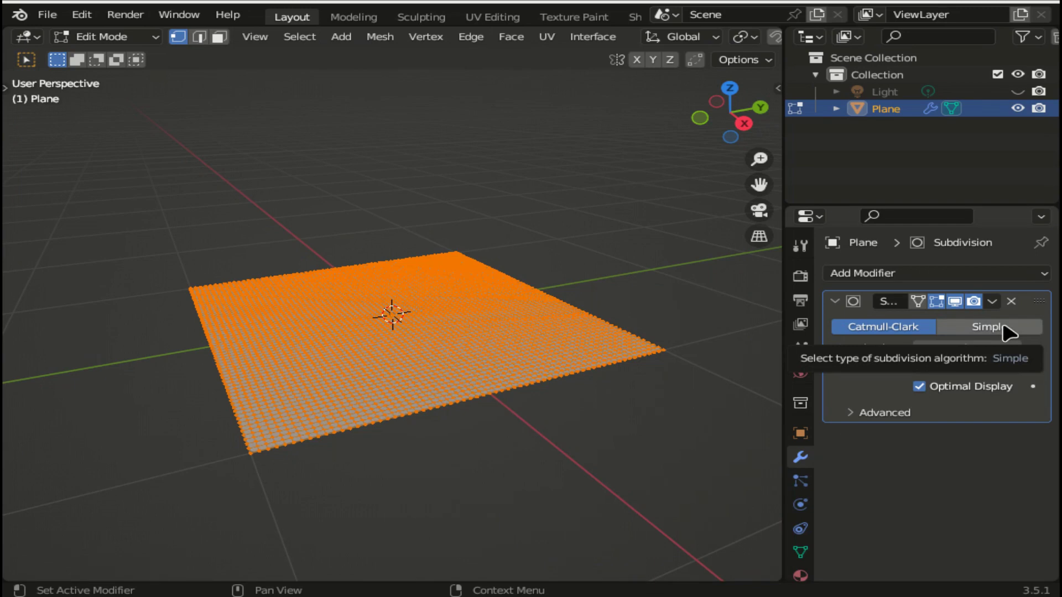
left_click(1008, 333)
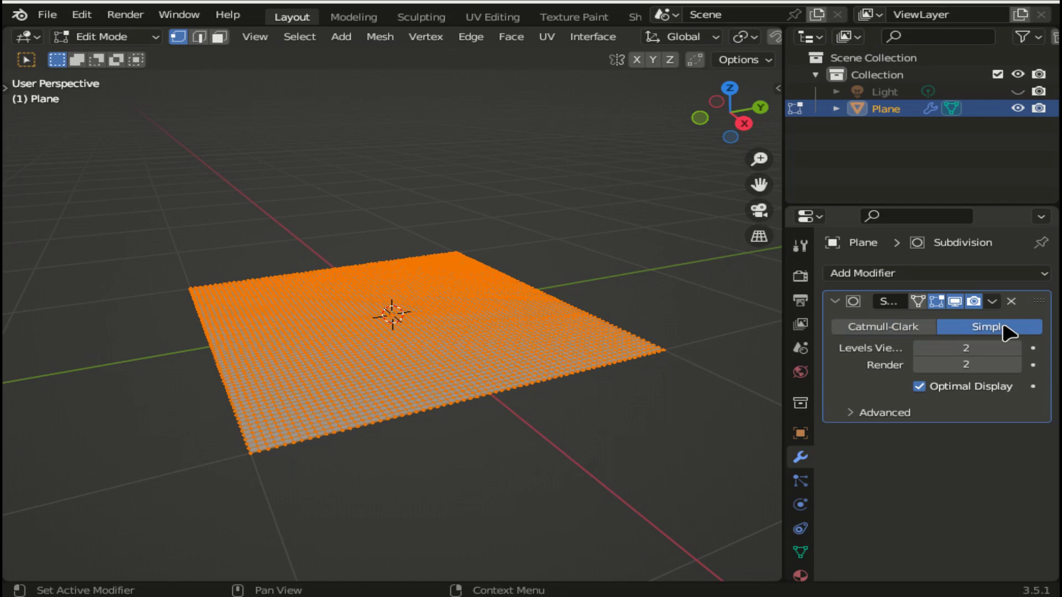
left_click(907, 274)
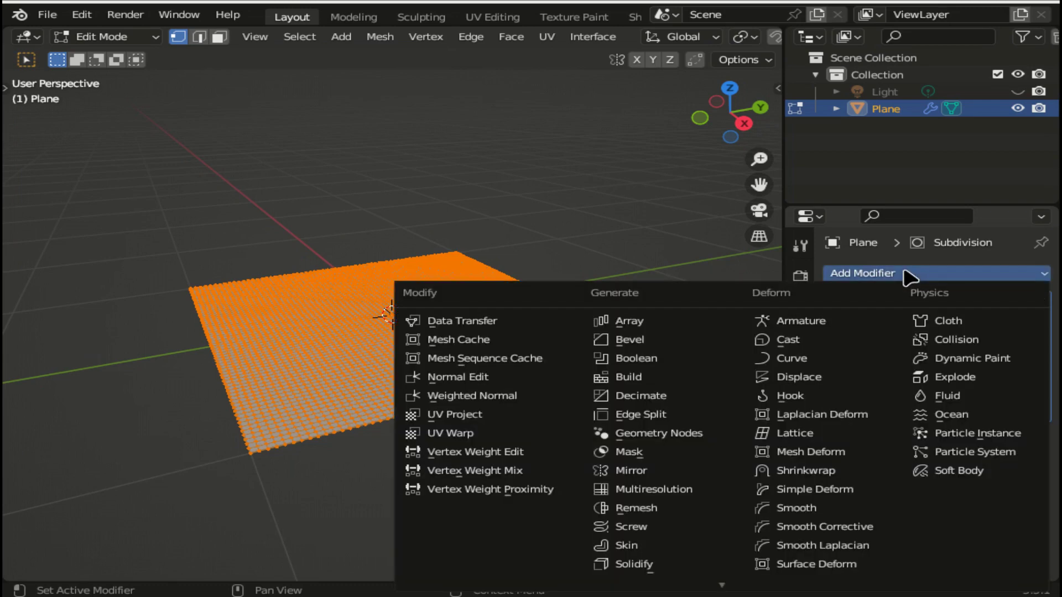
- Add a Displace modifier after the Subdivision, widen the Properties editor, and assign a new texture
left_click(834, 375)
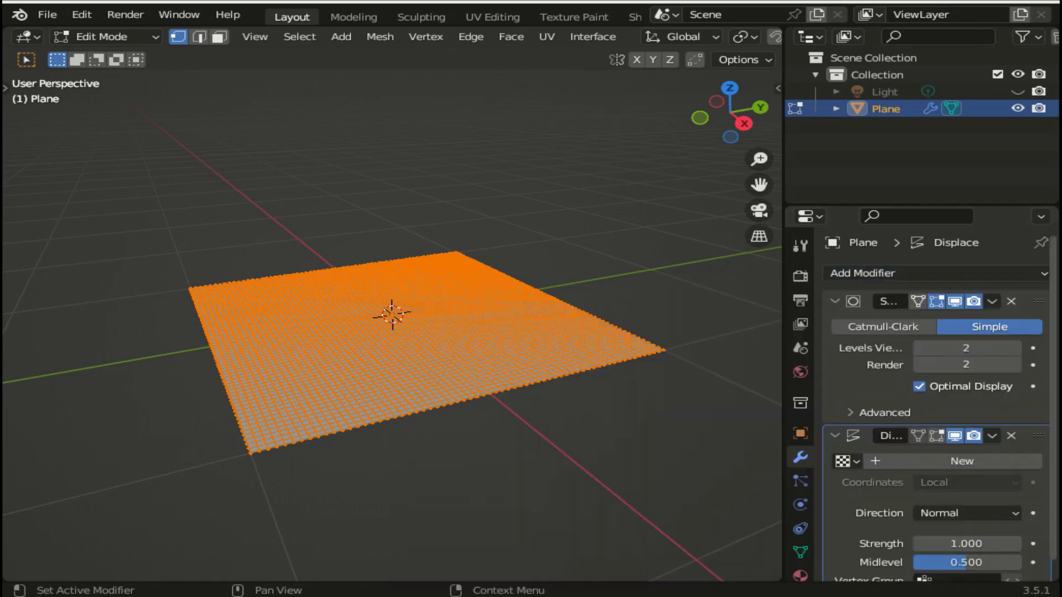
scroll(939, 404, "down", 1)
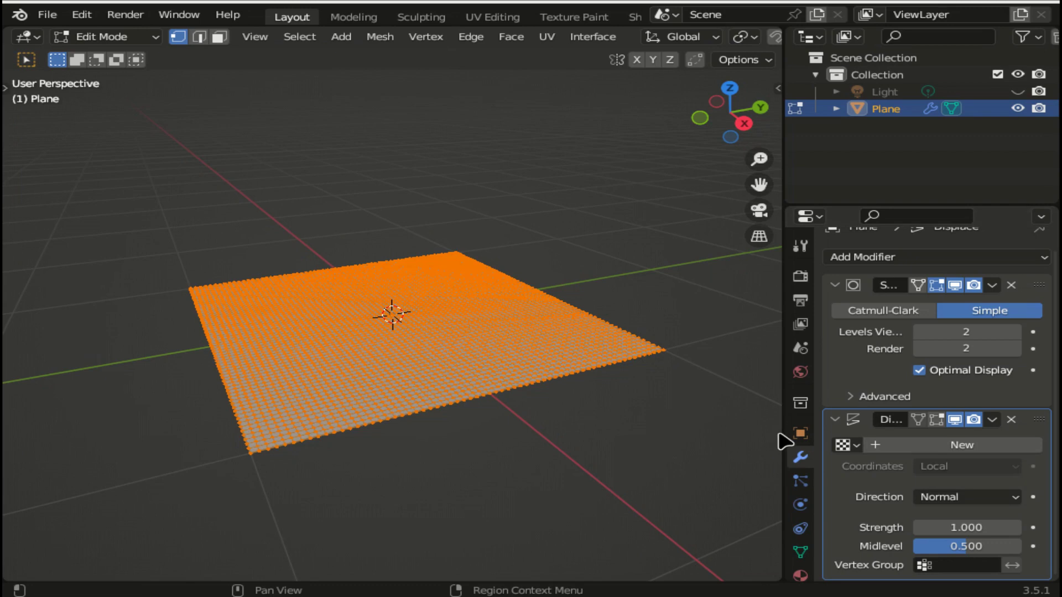
left_click_drag(783, 434, 526, 432)
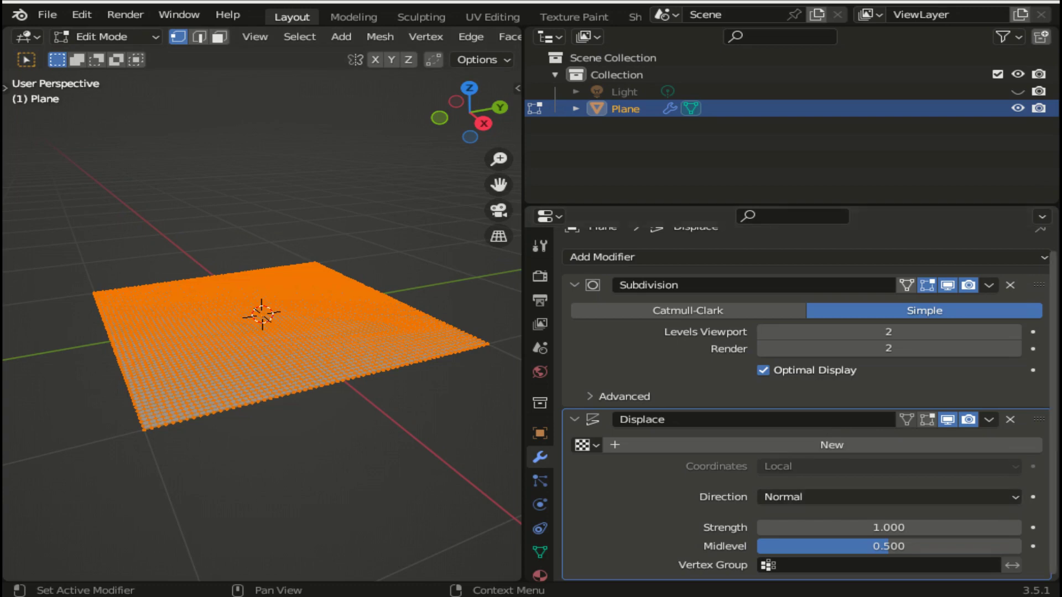
left_click(824, 445)
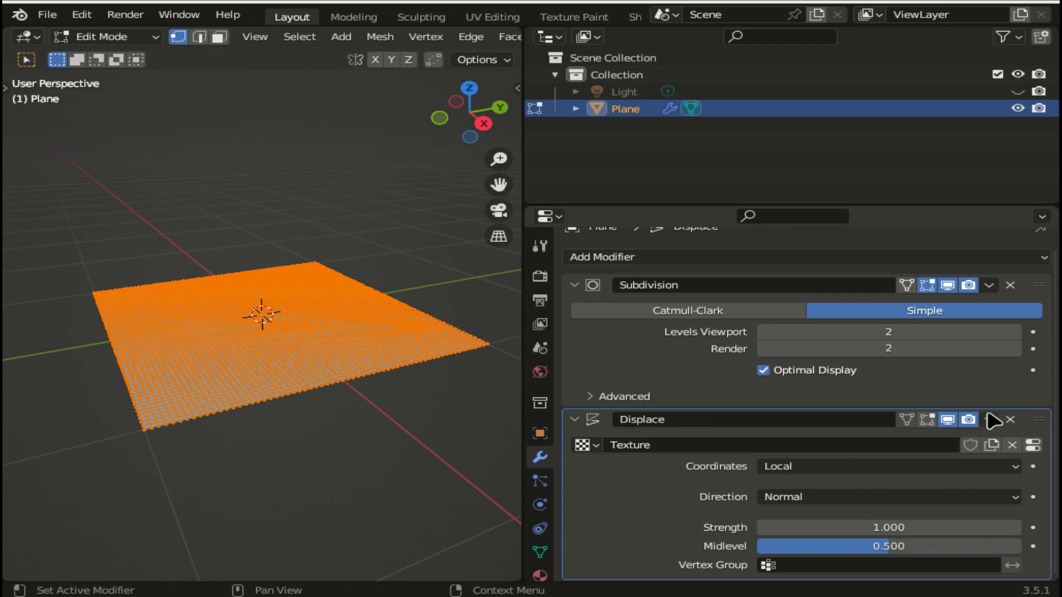
left_click(1033, 446)
- Return to Object Mode and browse for the texture image in the Desktop's PavingStones131_1K-JPG folder
key("Tab")
scroll(810, 404, "down", 5)
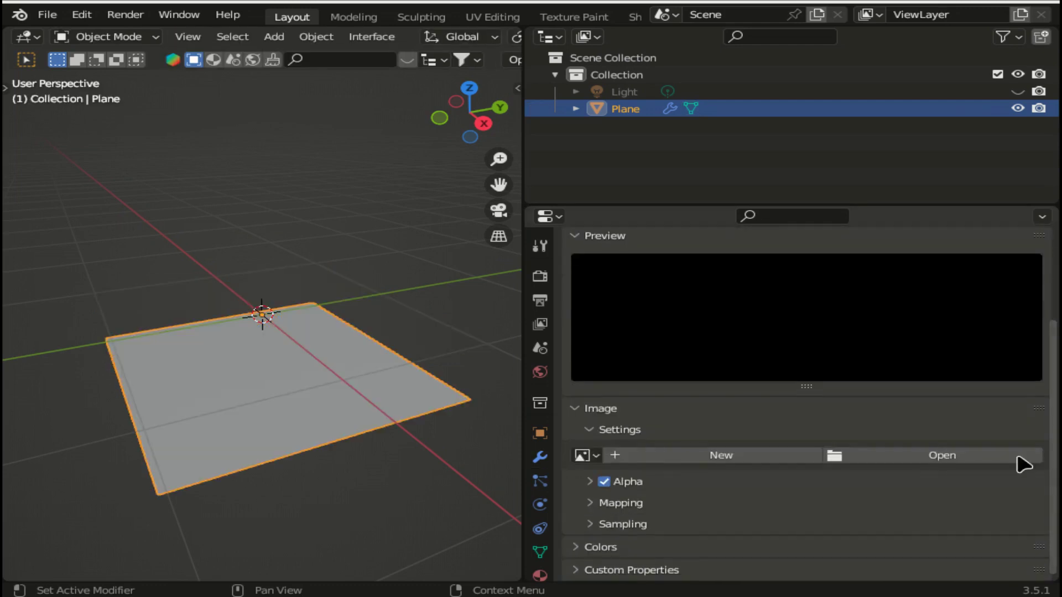
left_click(998, 459)
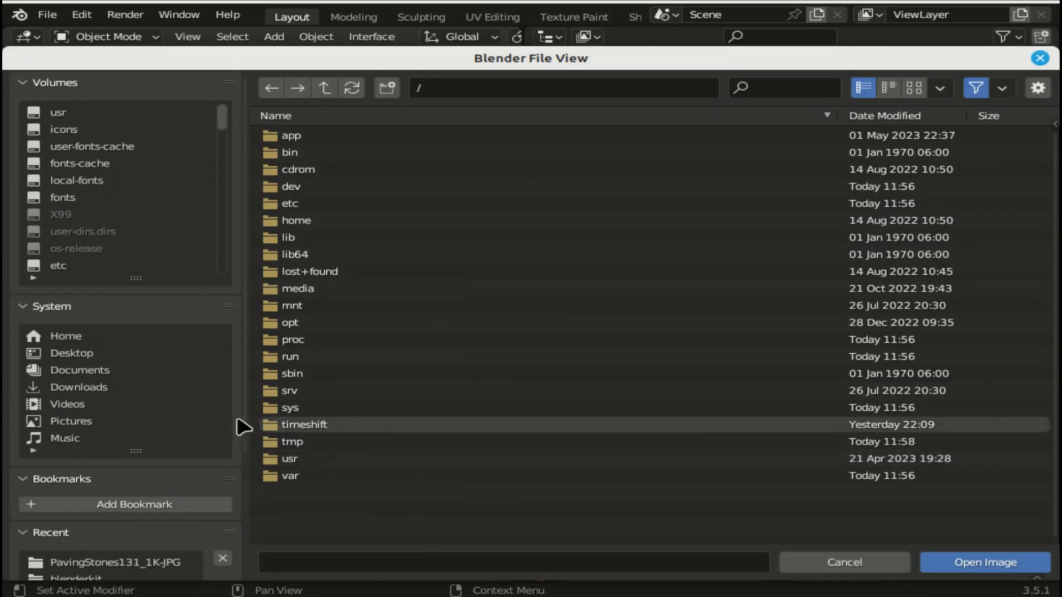
left_click(107, 358)
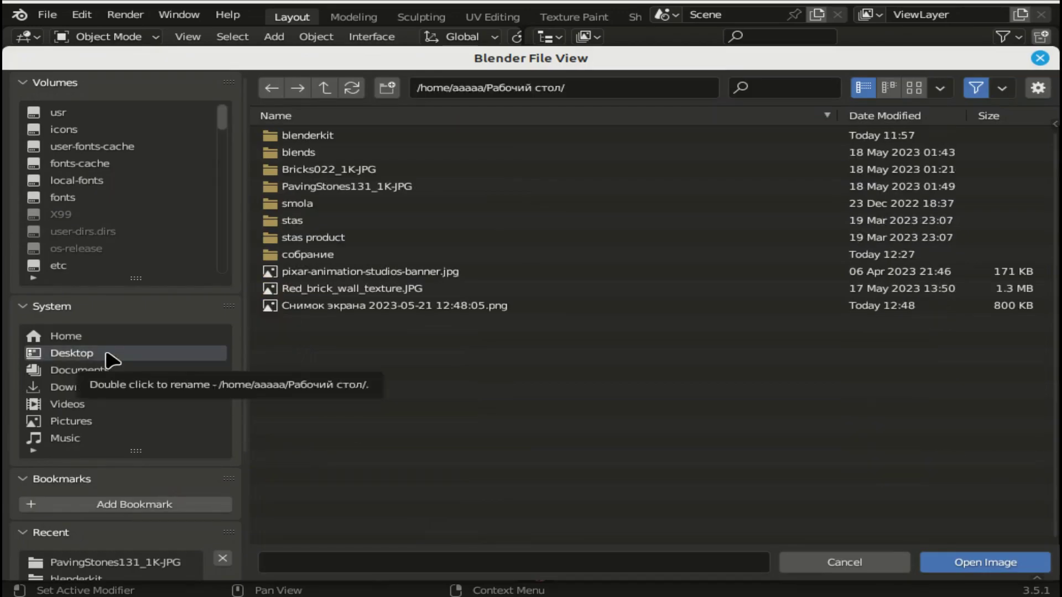
left_click(339, 188)
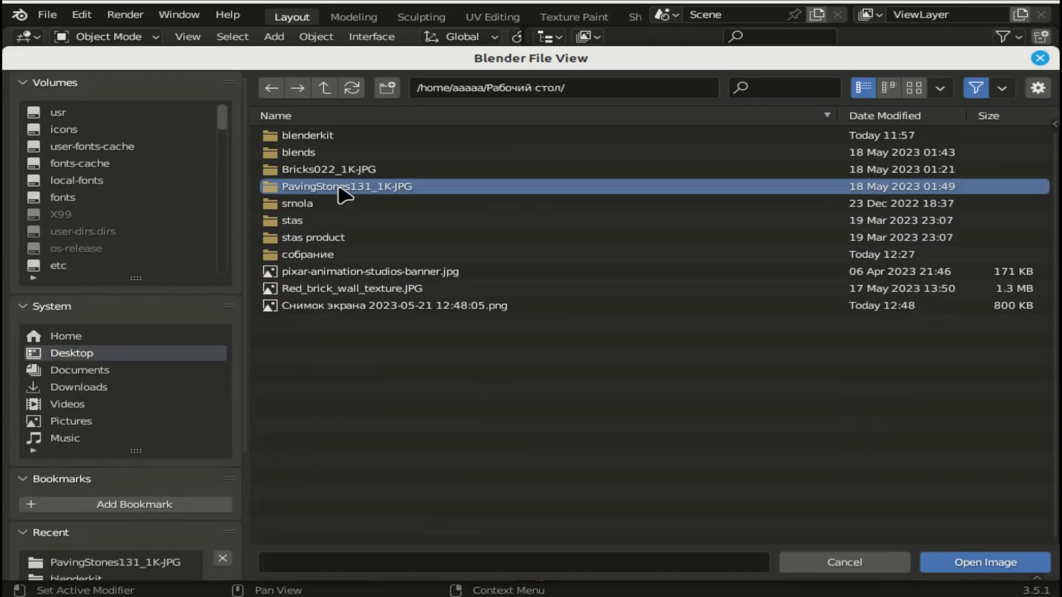
double_click(339, 187)
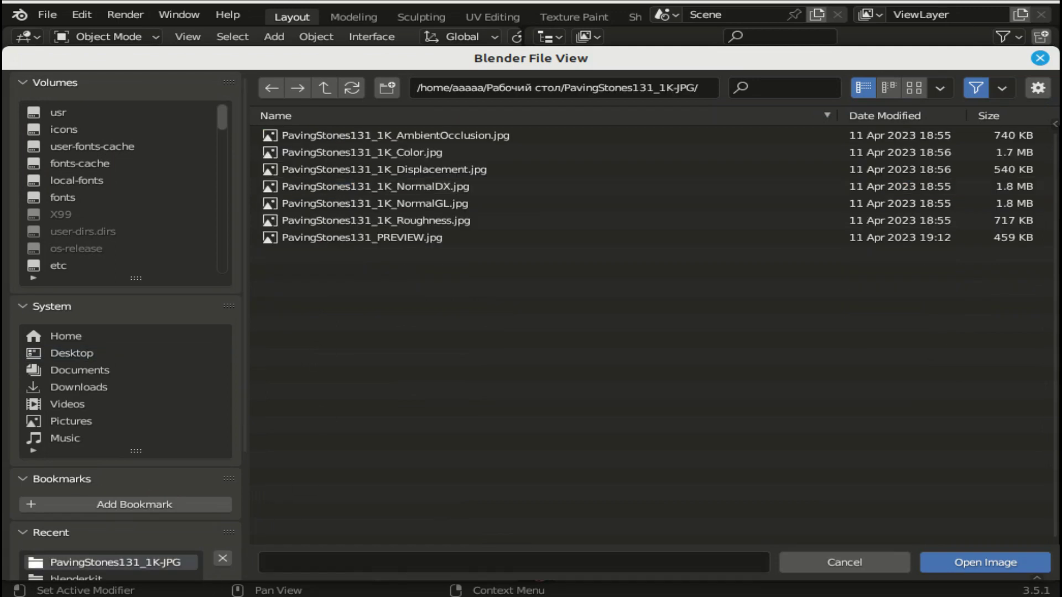
left_click(193, 587)
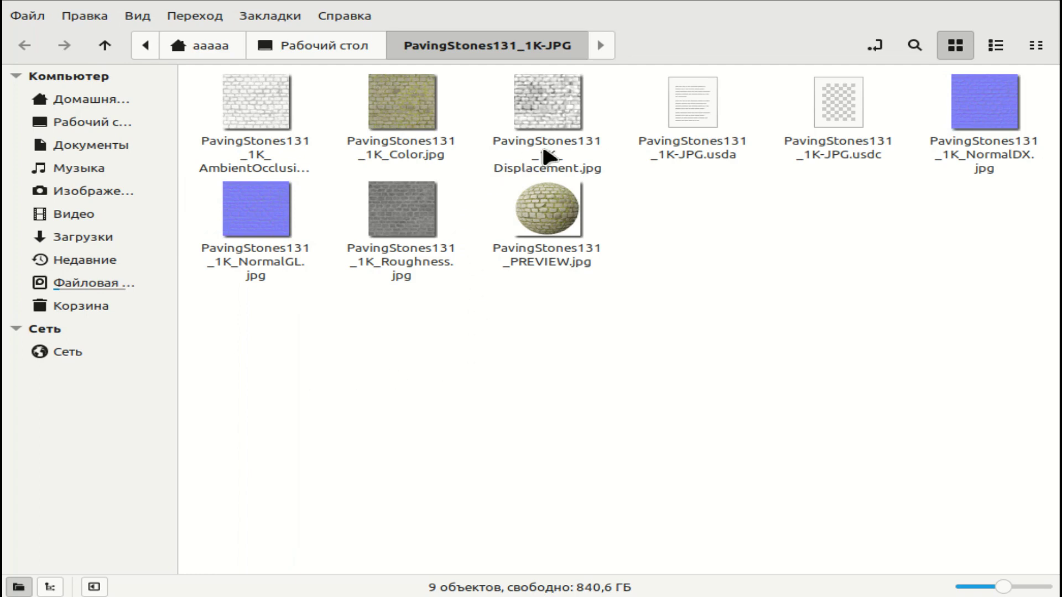
- Select PavingStones131_1K_Displacement.jpg in the file manager, then return to Blender's file browser
left_click(555, 118)
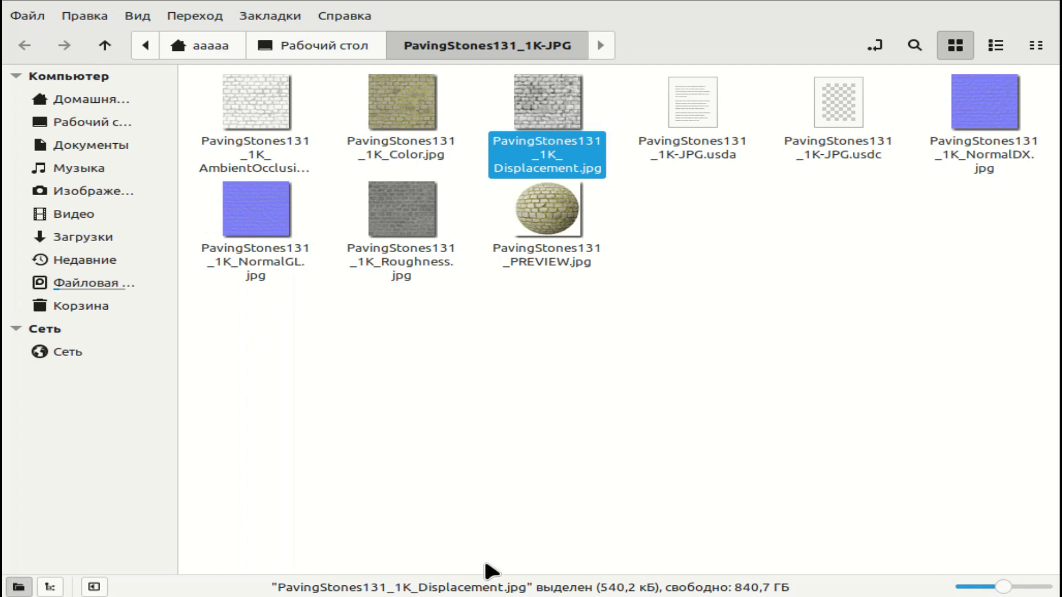
key("alt+Tab")
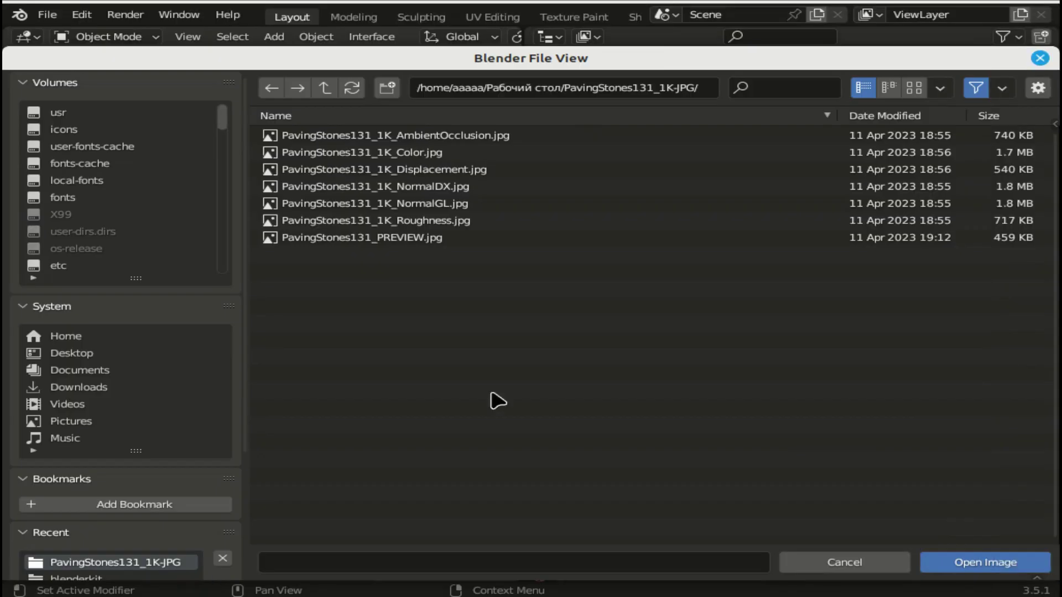
- Load PavingStones131_1K_Displacement.jpg as the Displace texture's image
left_click(460, 172)
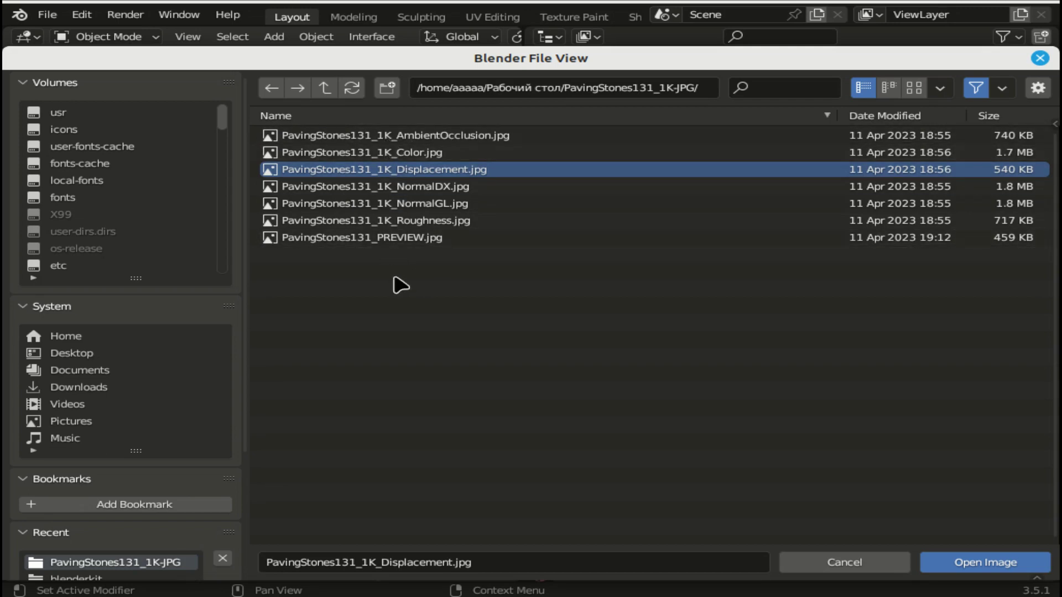
left_click(979, 564)
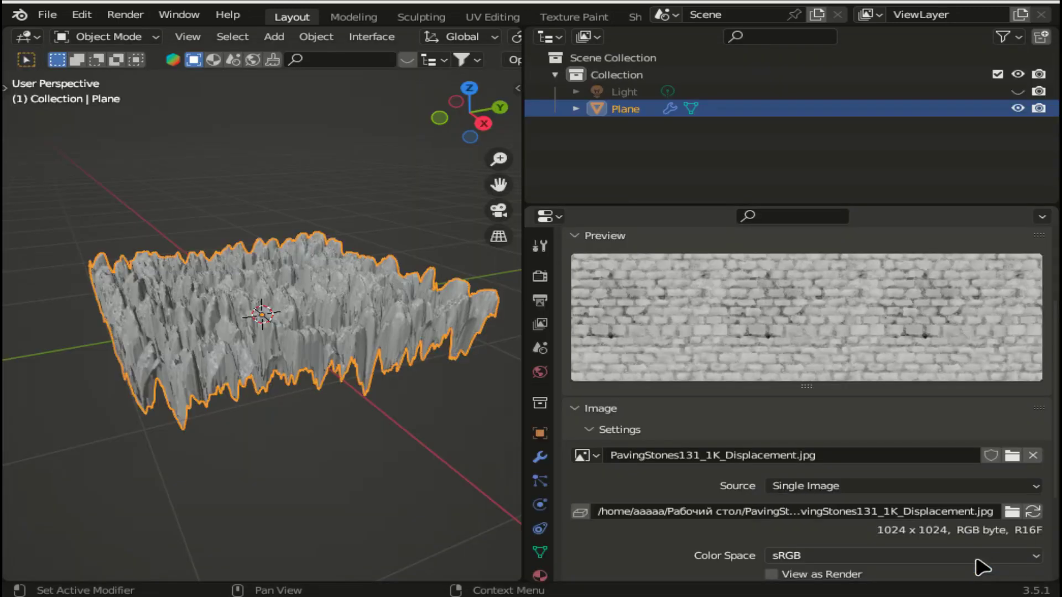
- Set the Displace modifier's strength to 0.200
left_click(546, 458)
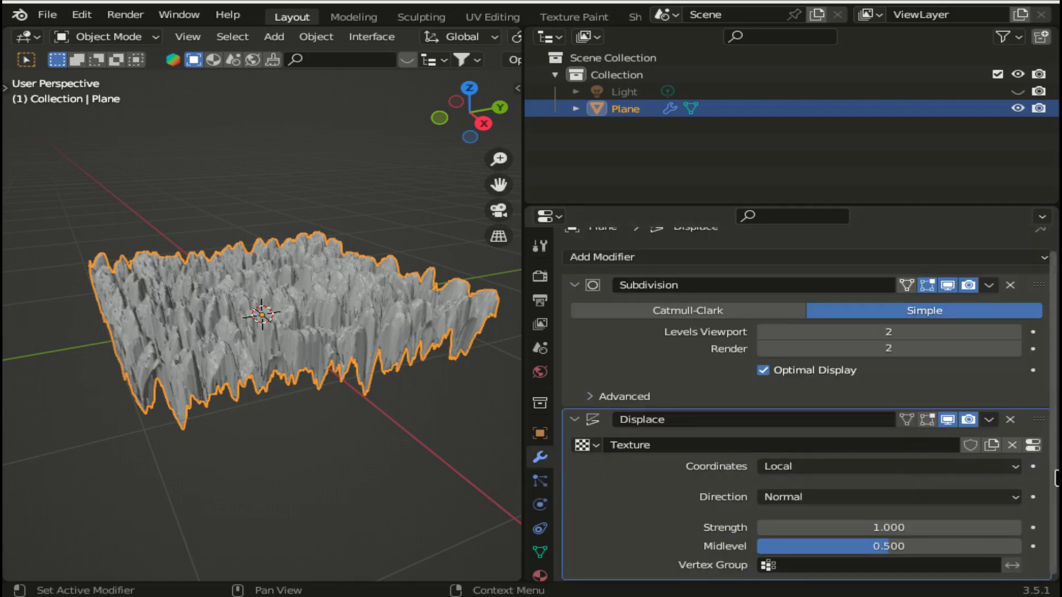
mouse_move(887, 528)
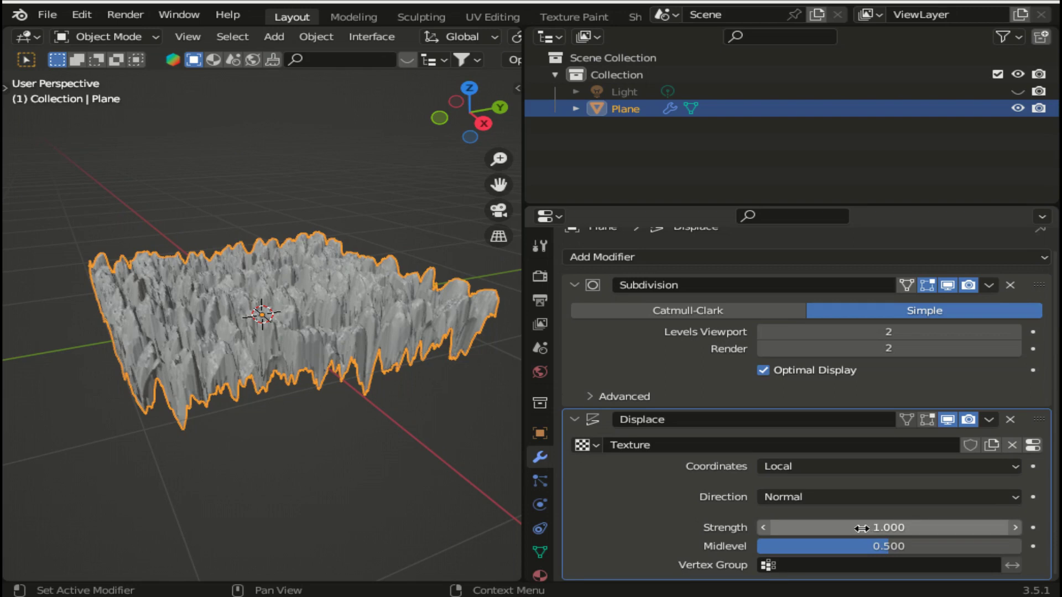
left_click(763, 527)
left_click(763, 527)
left_click(763, 527)
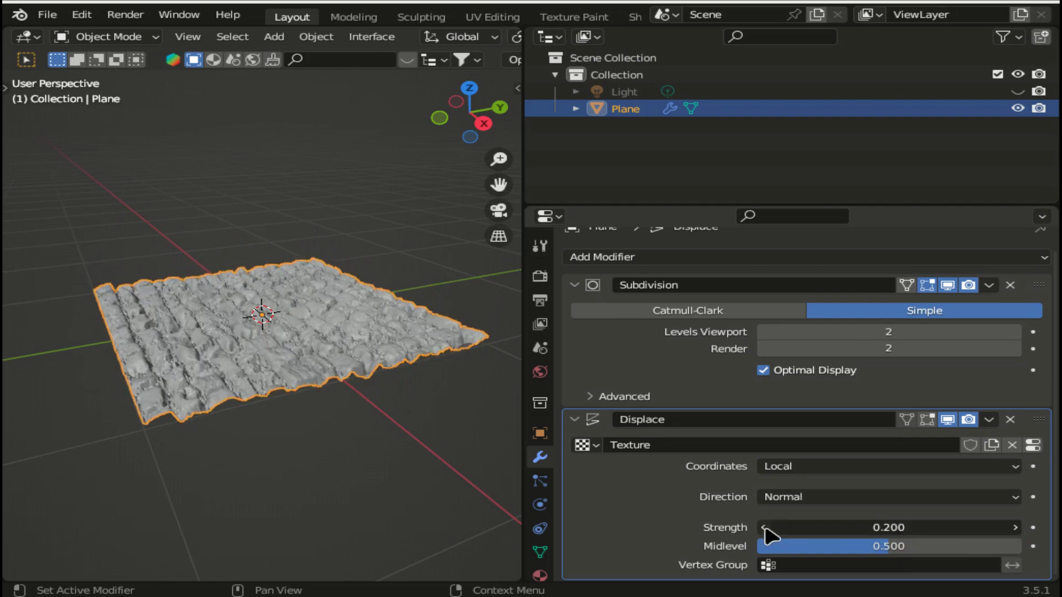
left_click(1014, 527)
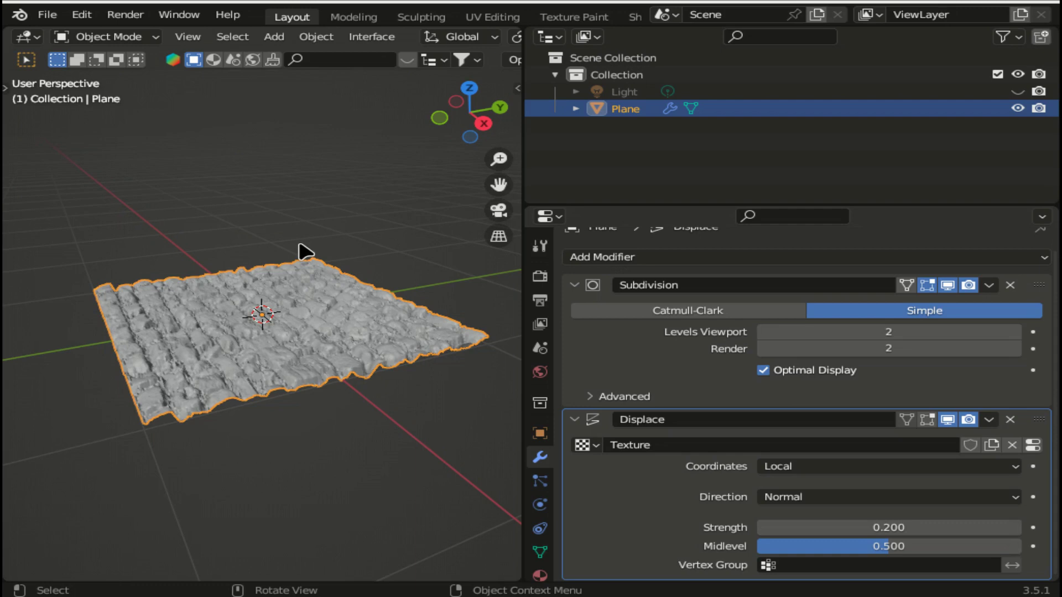
key("z")
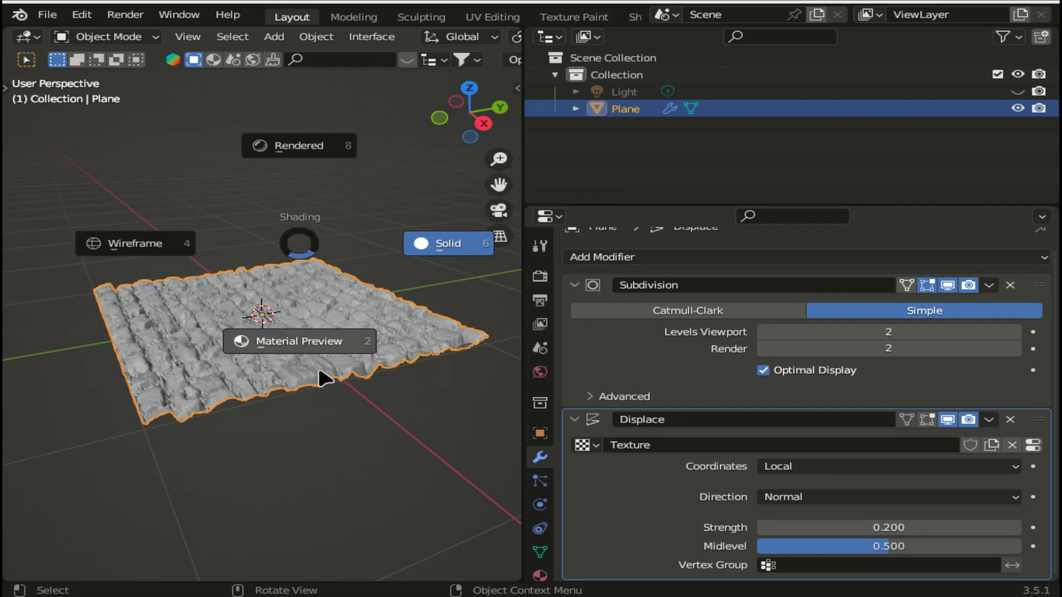
- Switch the viewport to Material Preview shading and show the plane's Material Properties
left_click(326, 341)
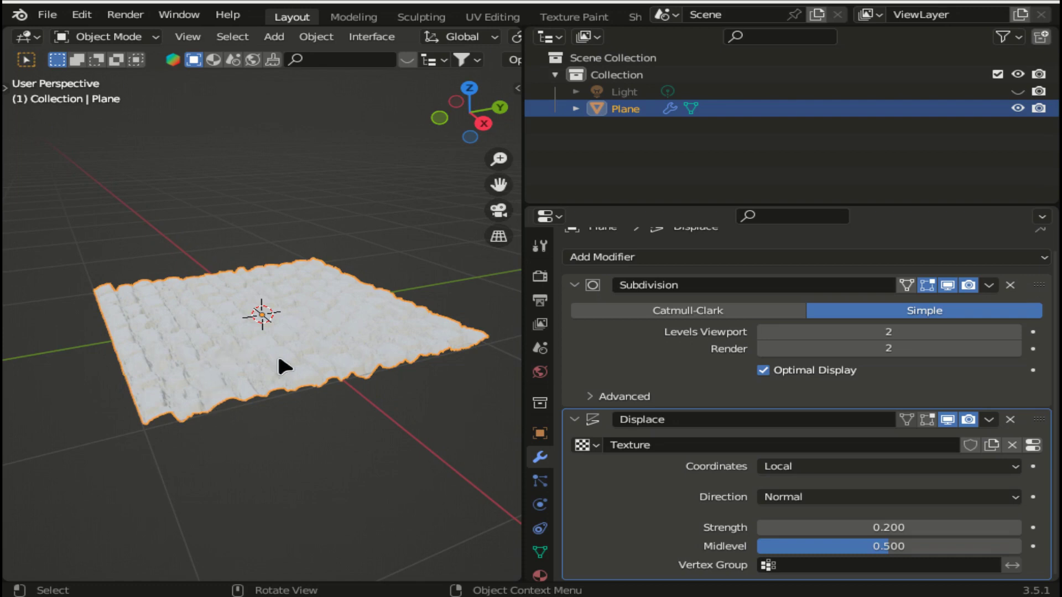
left_click(540, 575)
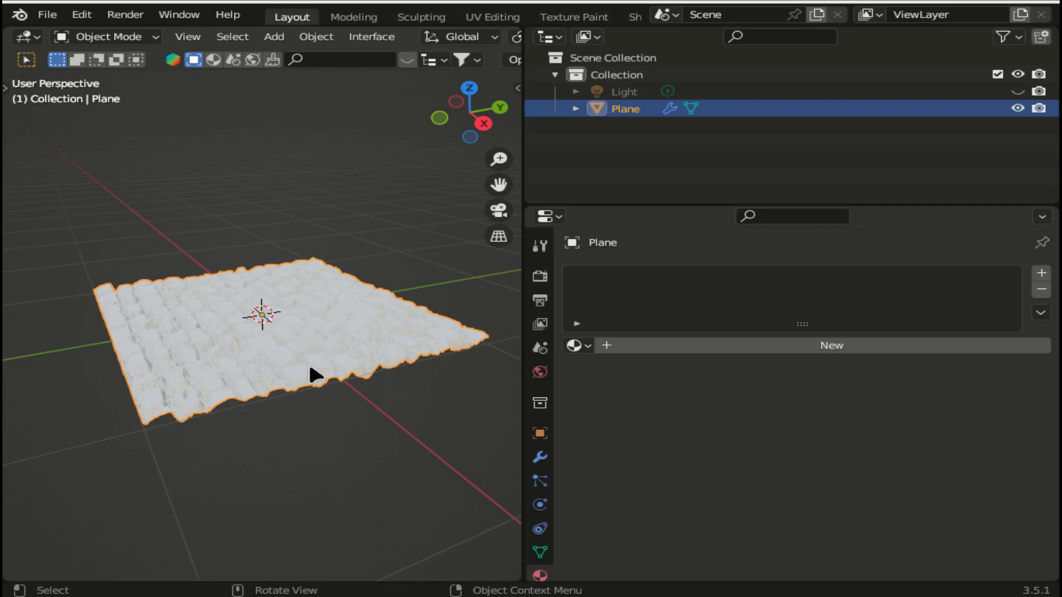
- Create a new material with an Image Texture as Base Color and browse for its image
left_click(836, 351)
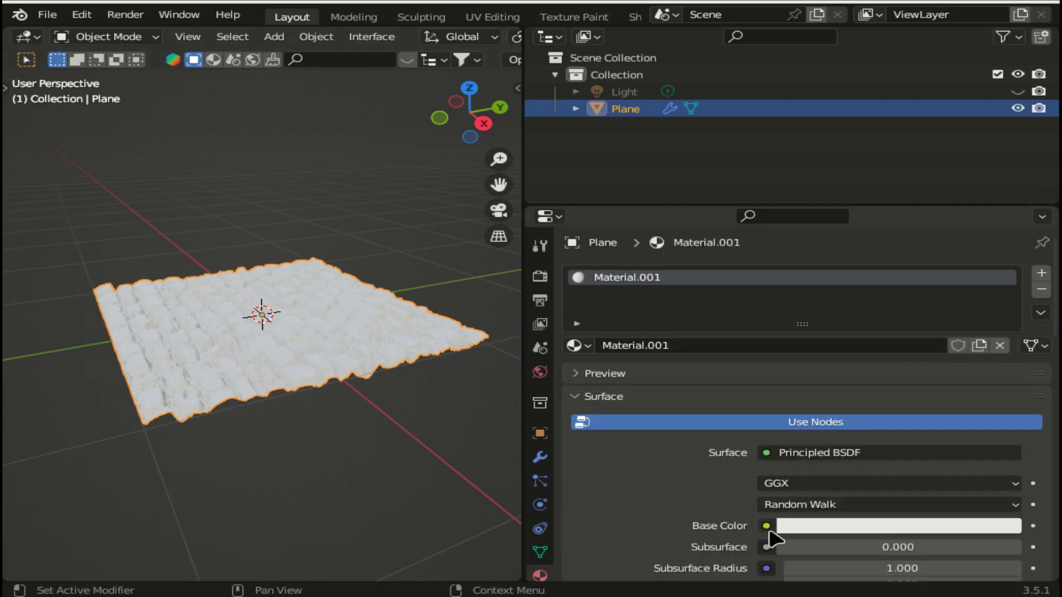
left_click(766, 525)
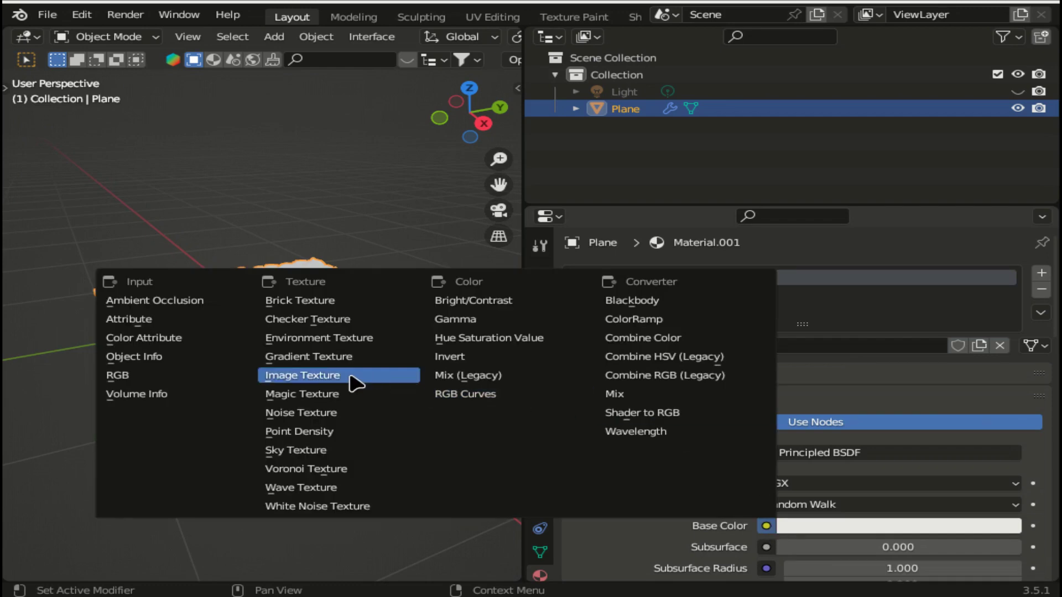
left_click(354, 376)
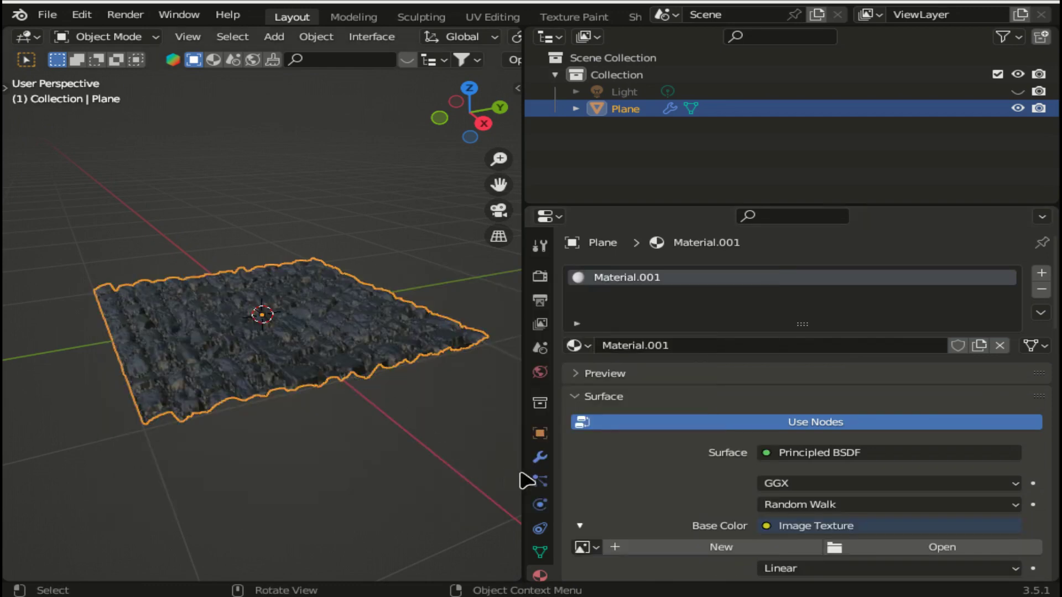
left_click(578, 345)
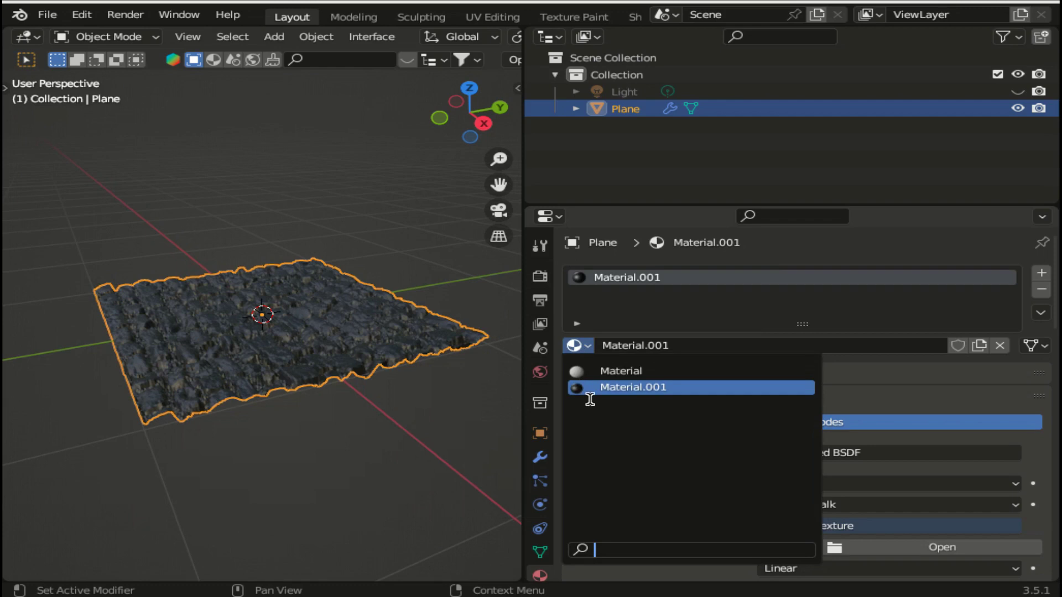
left_click(430, 473)
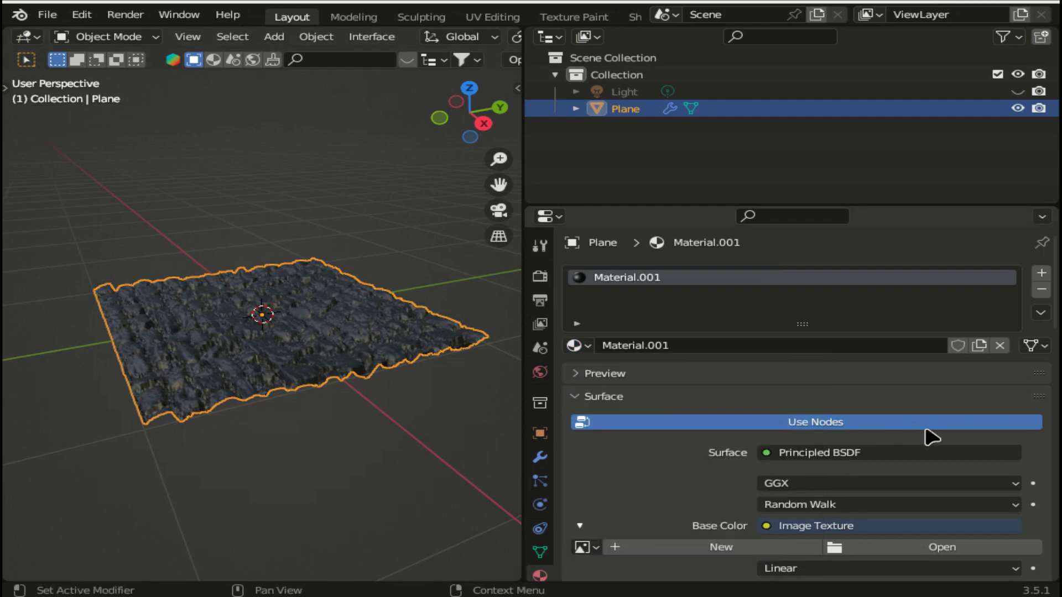
left_click(932, 547)
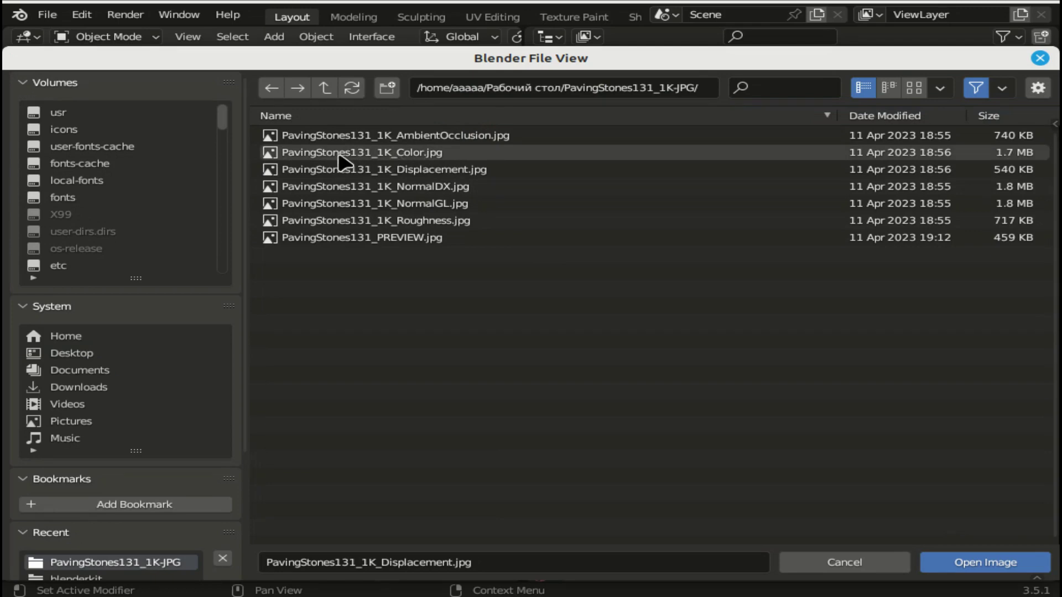
- Load PavingStones131_1K_Color.jpg into Material.001's Base Color texture
left_click(423, 154)
left_click(948, 562)
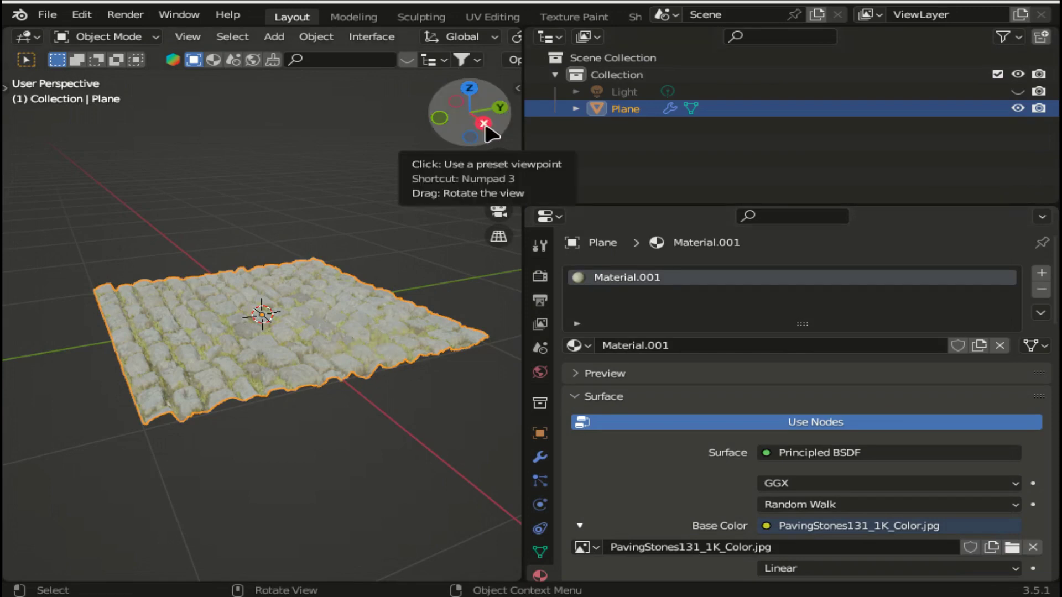
- Orbit, widen and zoom the 3D view on the textured stones, then show the Plane's modifier settings
left_click_drag(487, 130, 475, 127)
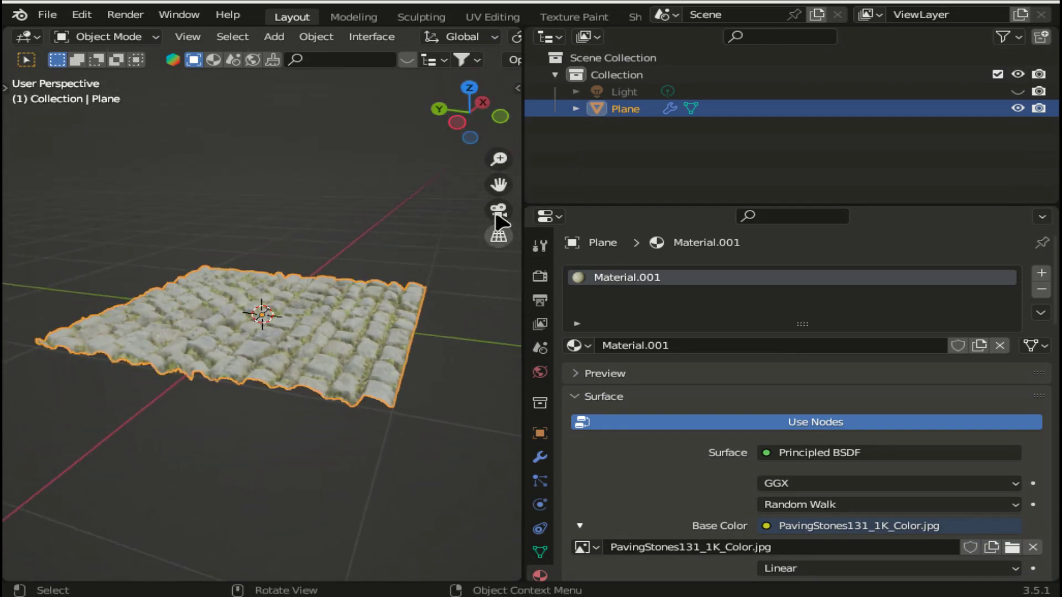
left_click_drag(523, 173, 990, 183)
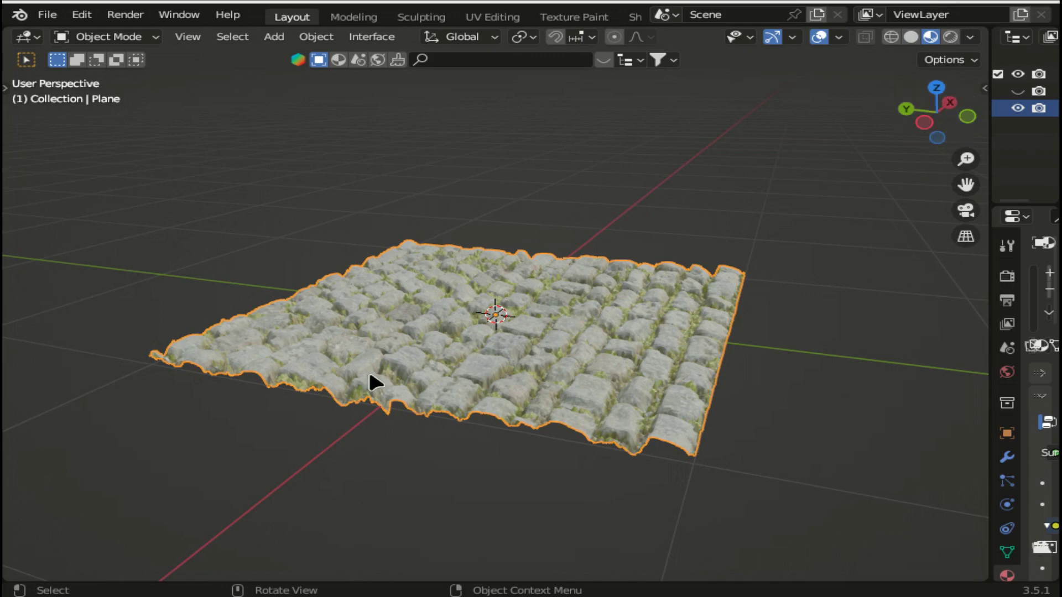
left_click_drag(967, 158, 256, 404)
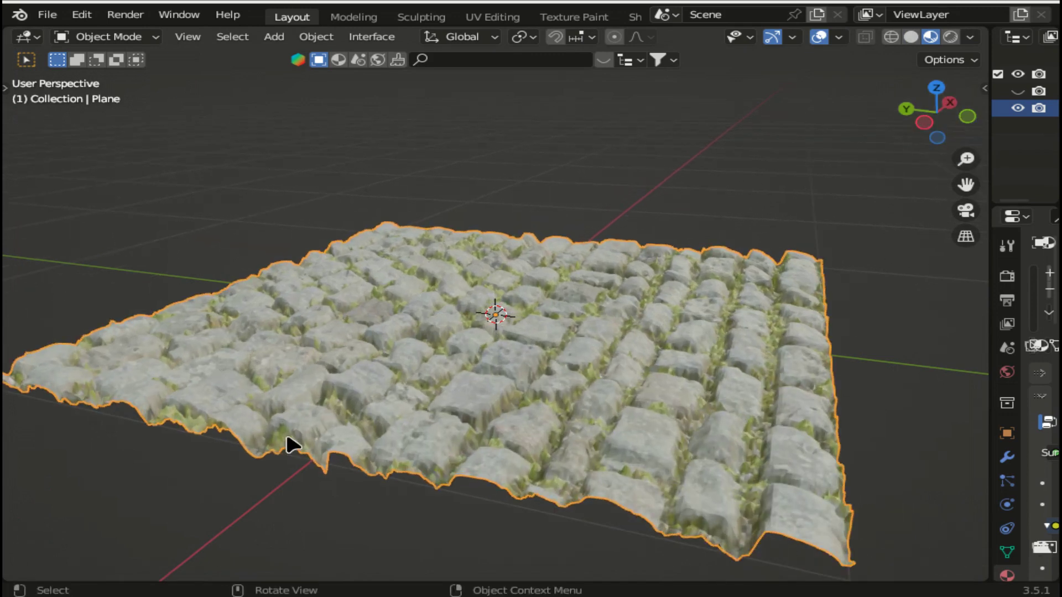
mouse_move(990, 256)
left_mouse_down()
mouse_move(855, 260)
mouse_move(649, 294)
left_mouse_up()
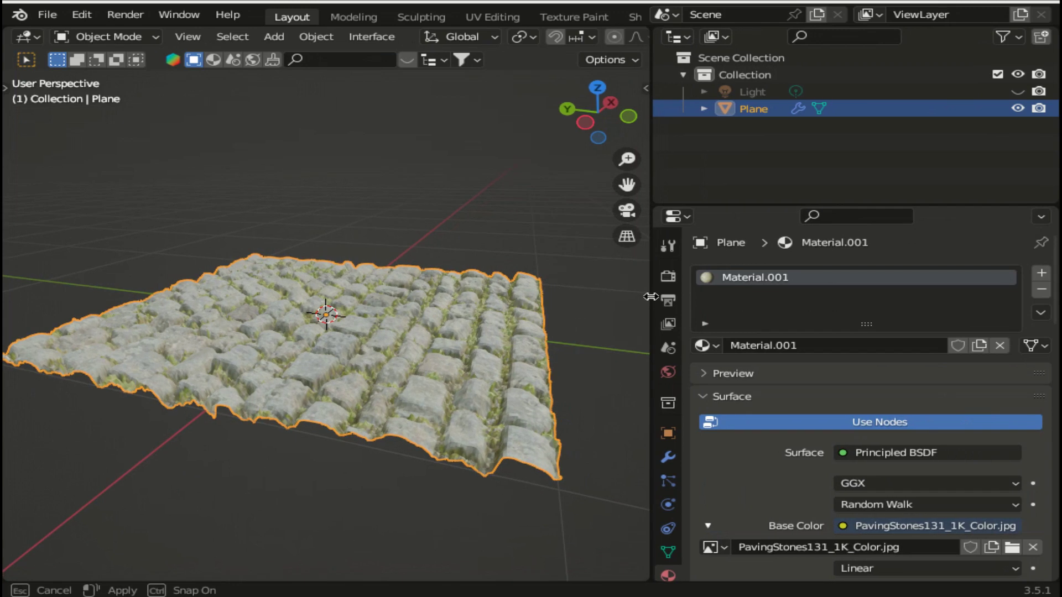
left_click(669, 459)
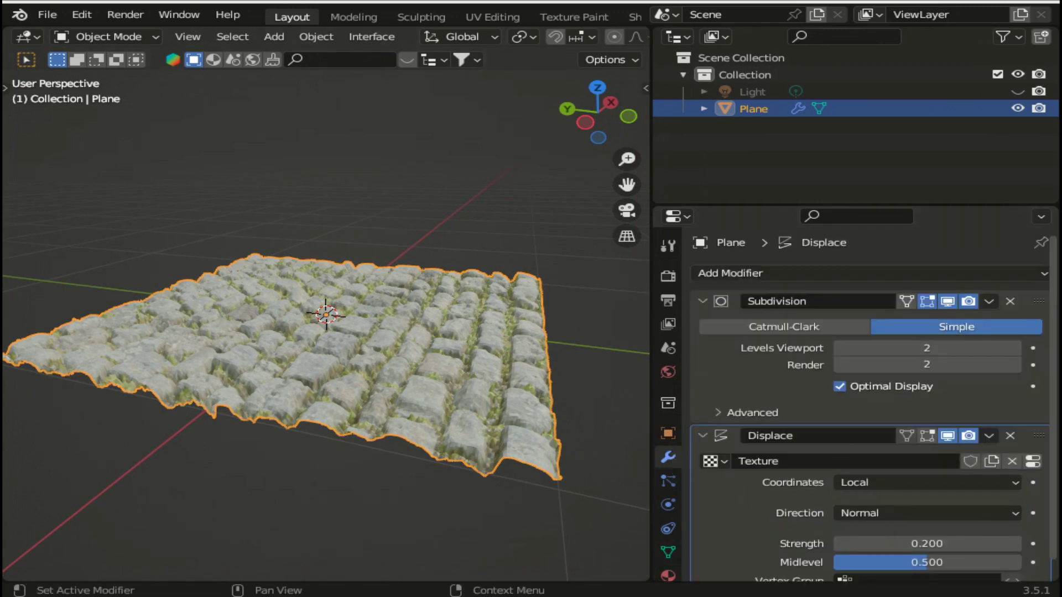
- Shade the plane smooth and raise the Subdivision viewport level from 2 to 4
scroll(871, 403, "down", 1)
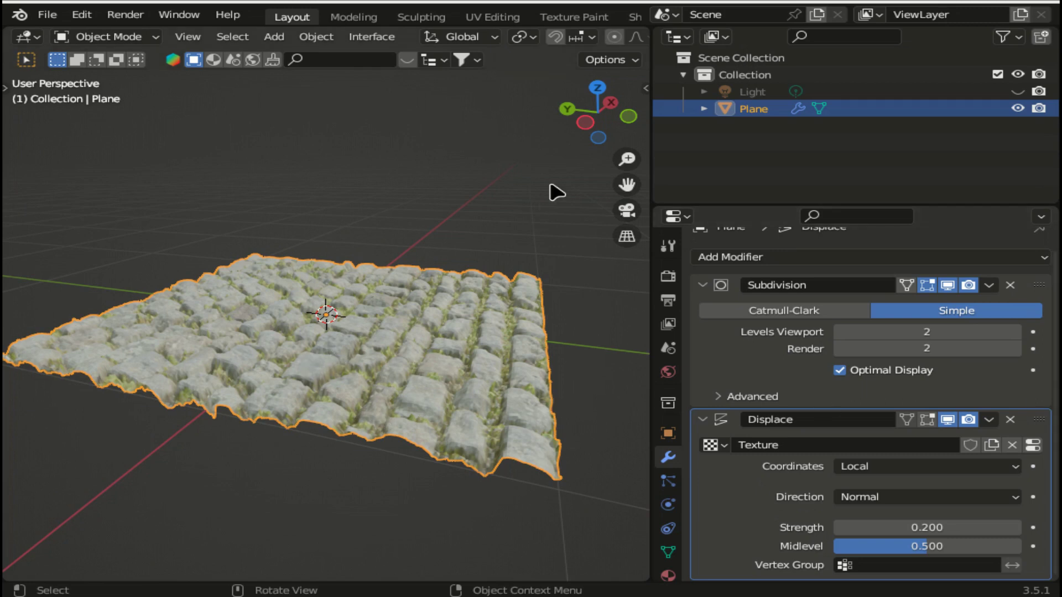
left_click_drag(627, 159, 626, 182)
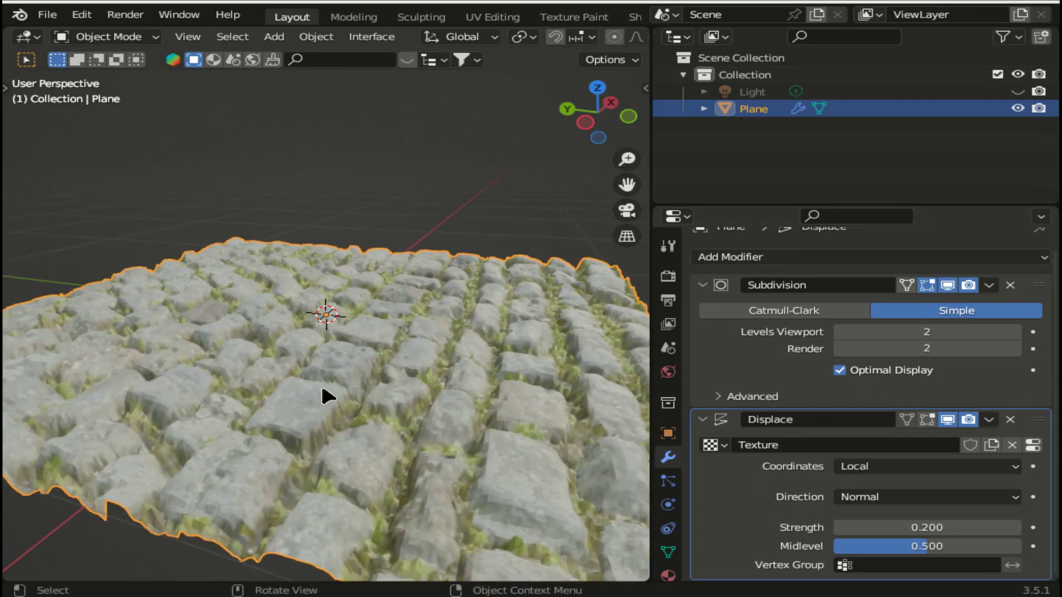
right_click(294, 396)
left_click(250, 258)
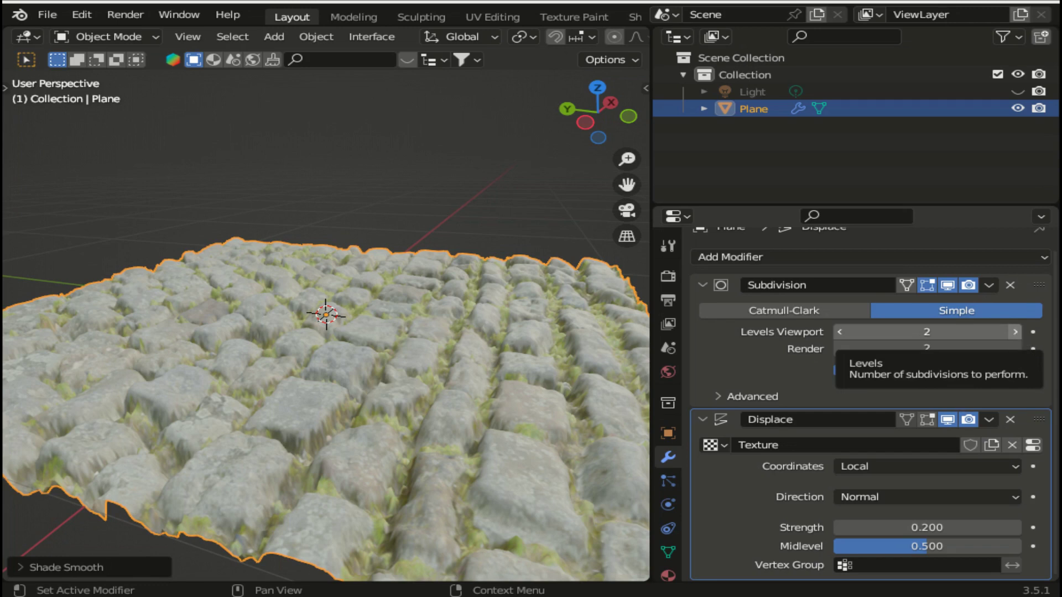
left_click(1016, 333)
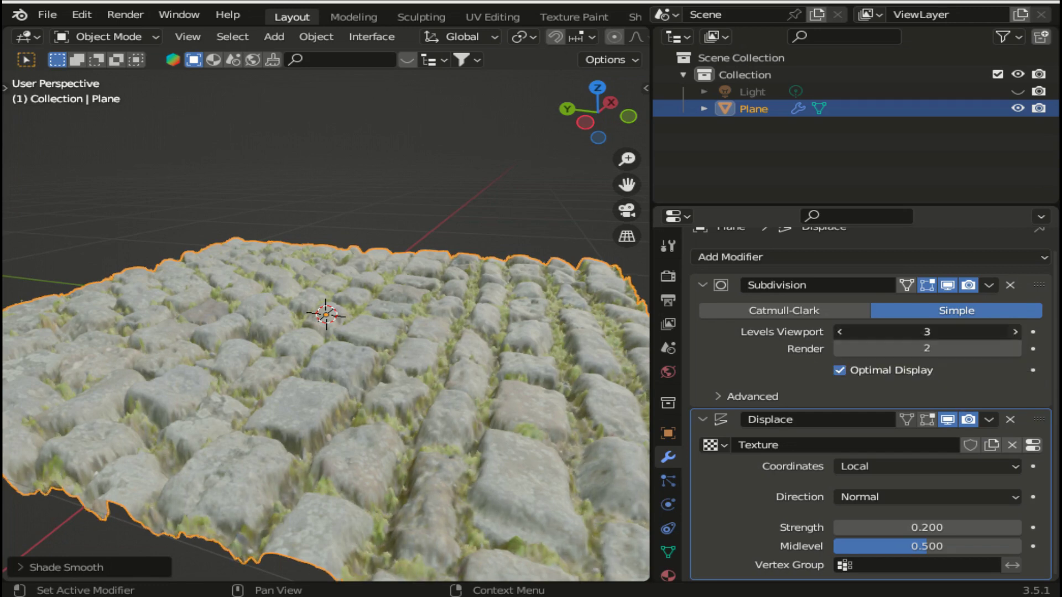
left_click(1016, 333)
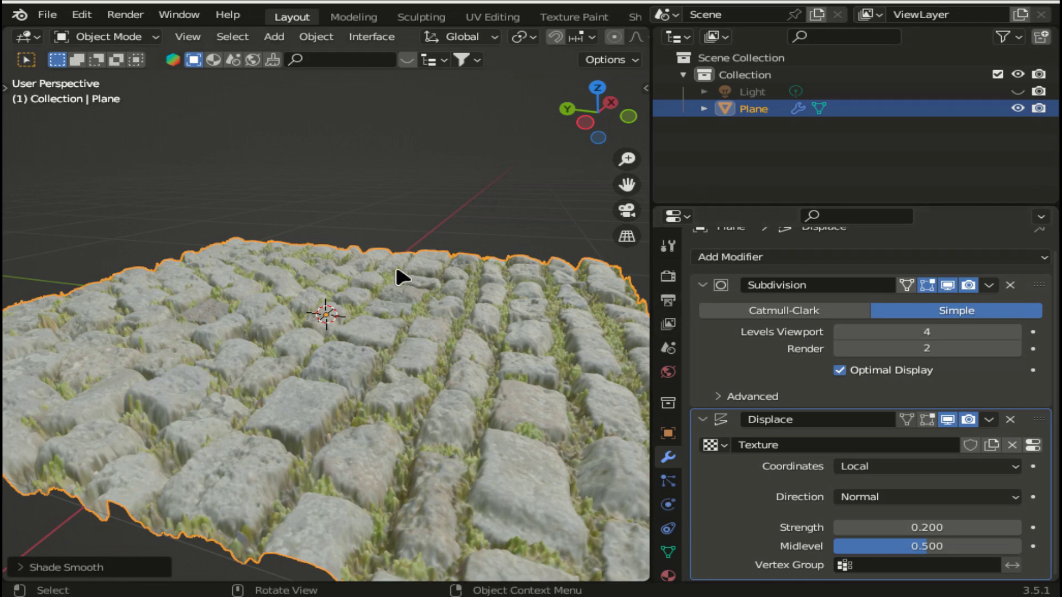
- Switch the viewport to Rendered shading, unhide the Light and change it from Point to Area
key("z")
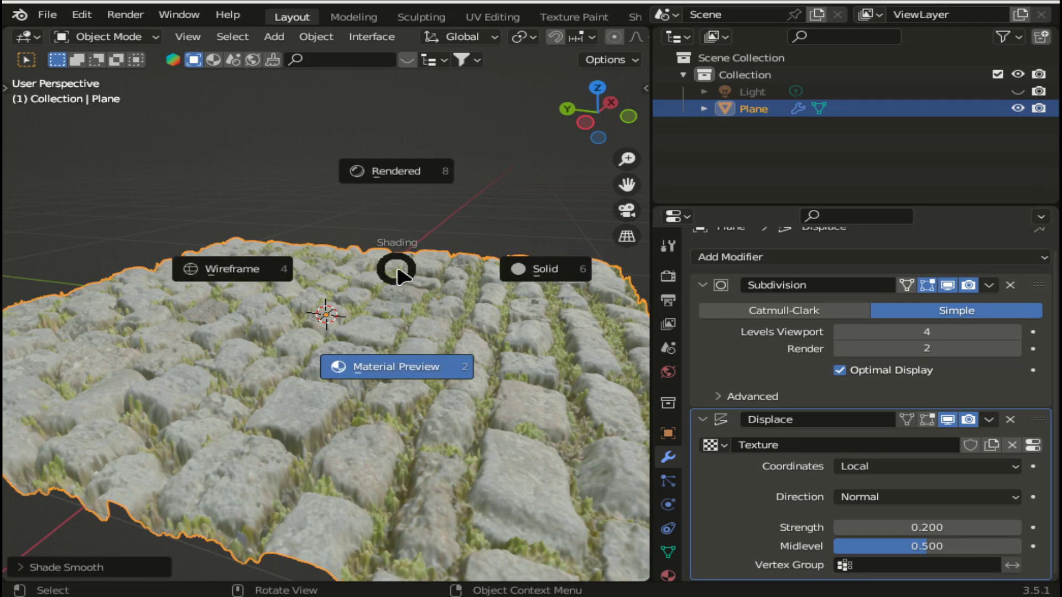
left_click(437, 178)
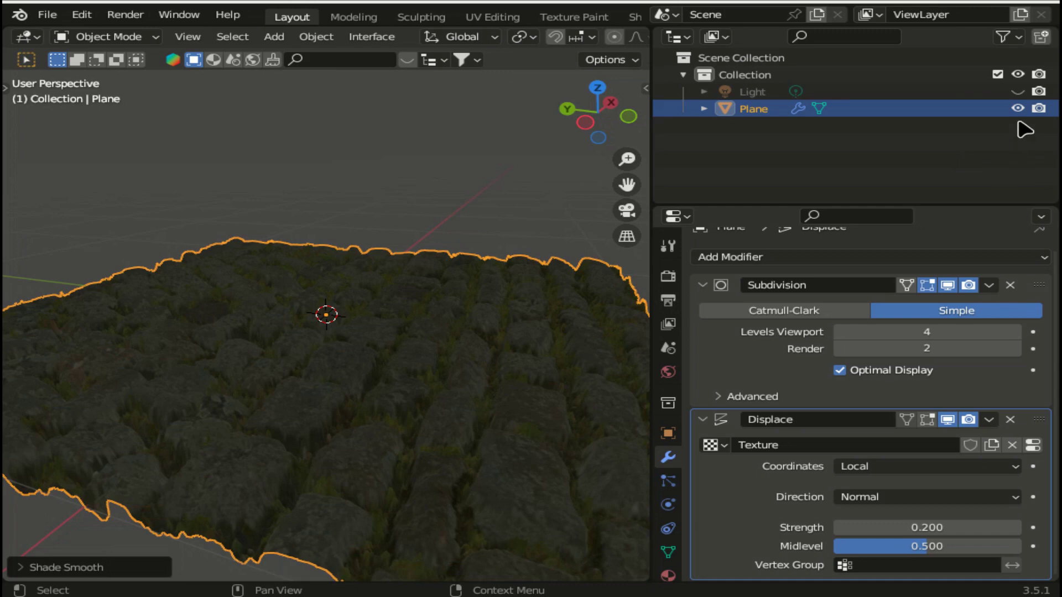
left_click(1017, 91)
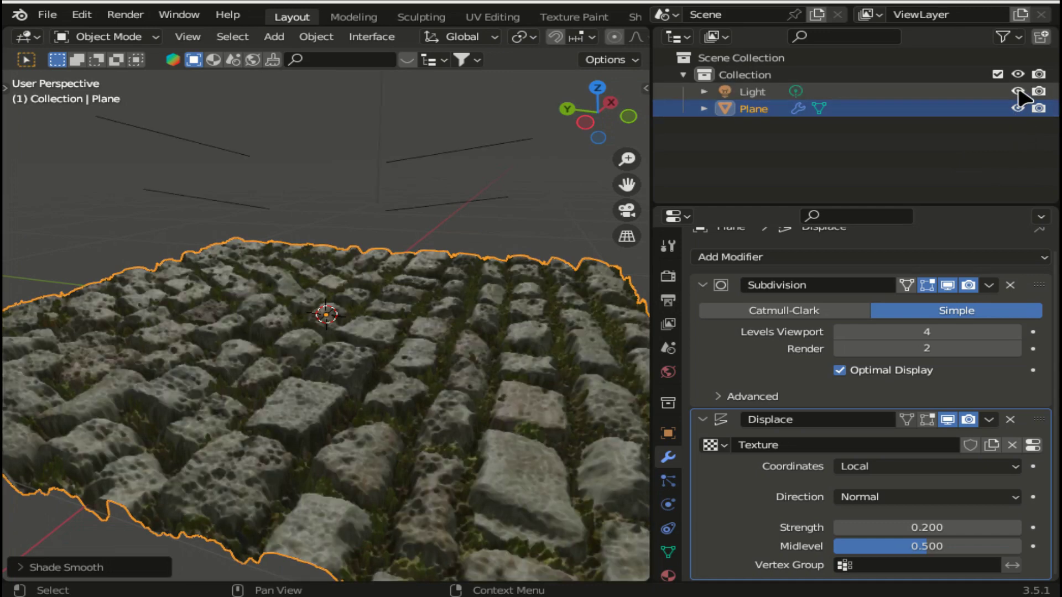
left_click(704, 91)
left_click(777, 109)
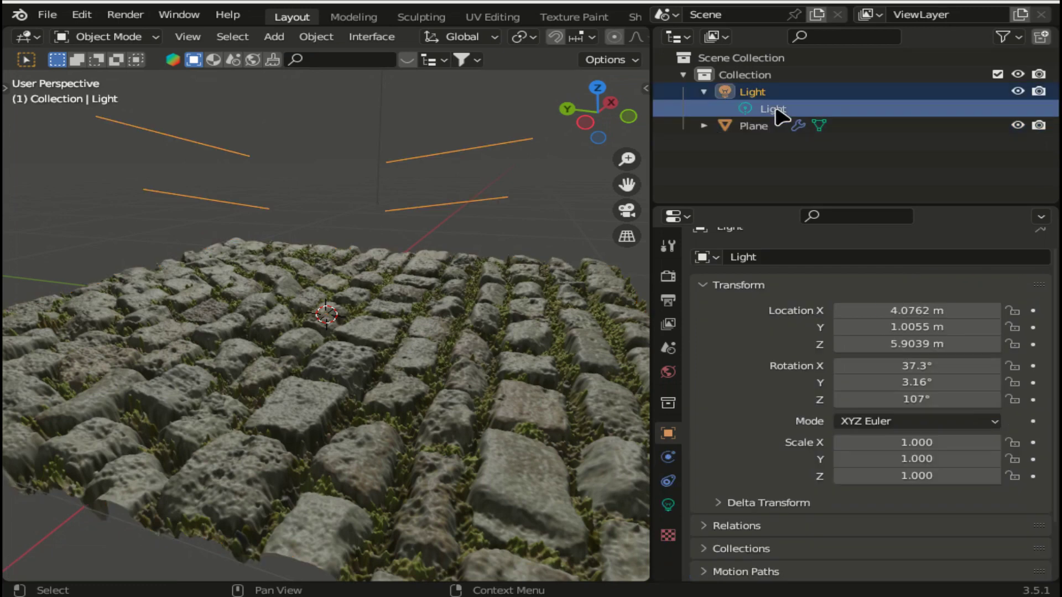
left_click(668, 504)
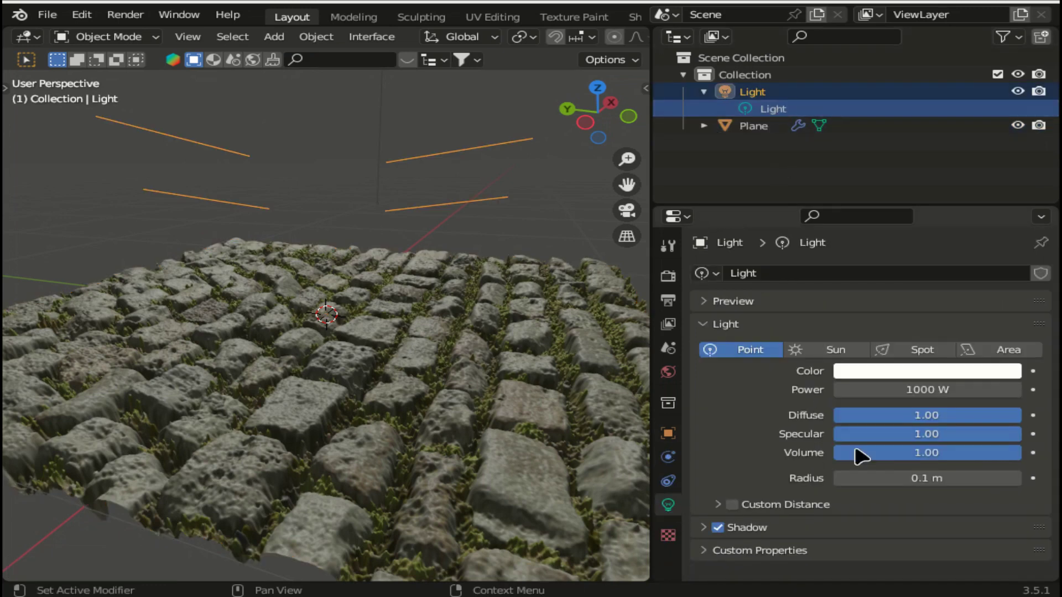
left_click(989, 350)
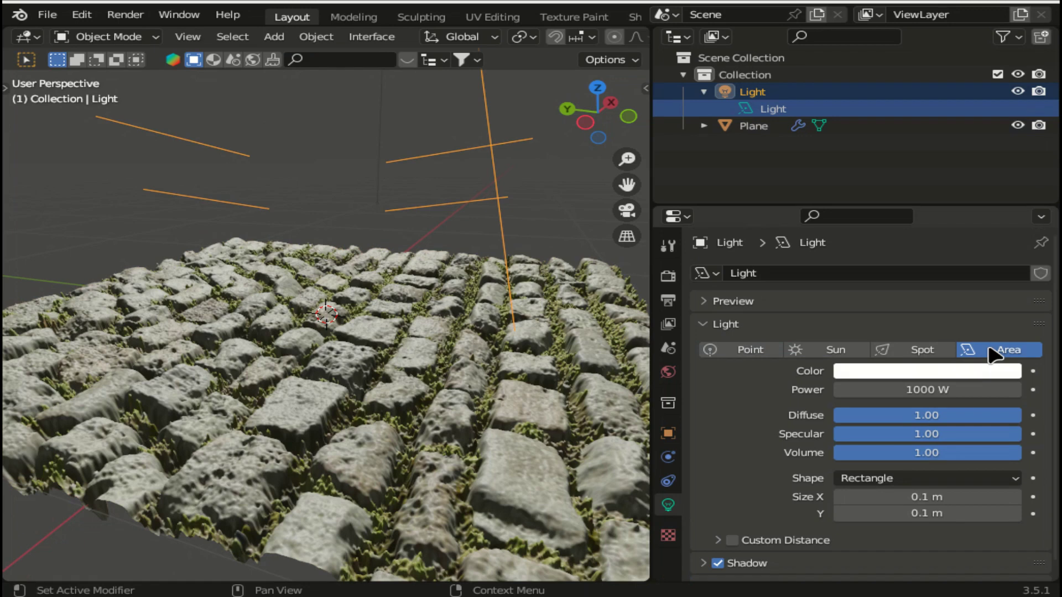
- Set the render engine to Cycles and turn on viewport denoising
left_click(669, 277)
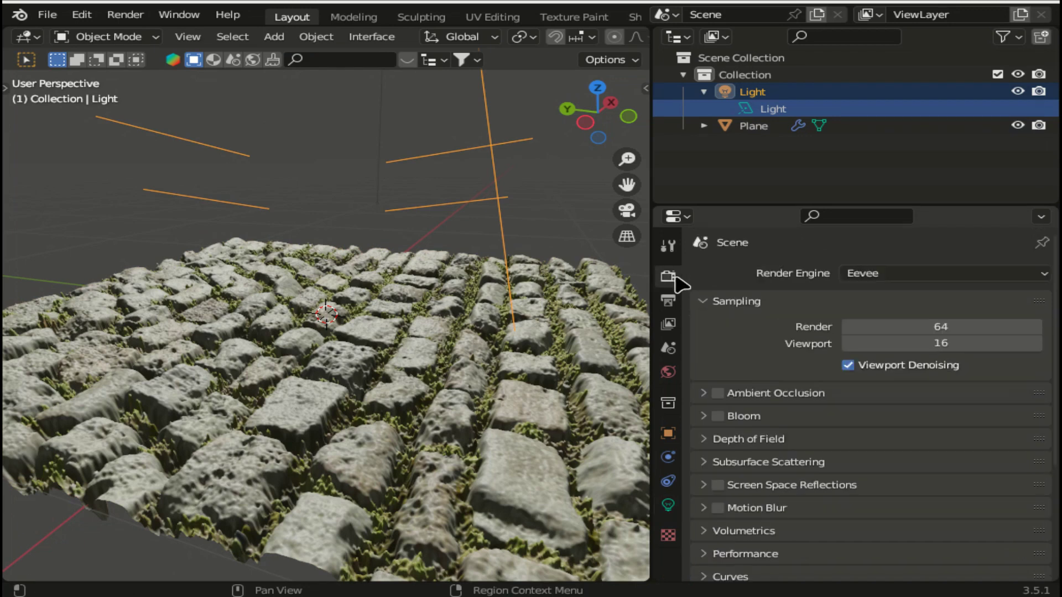
left_click(936, 278)
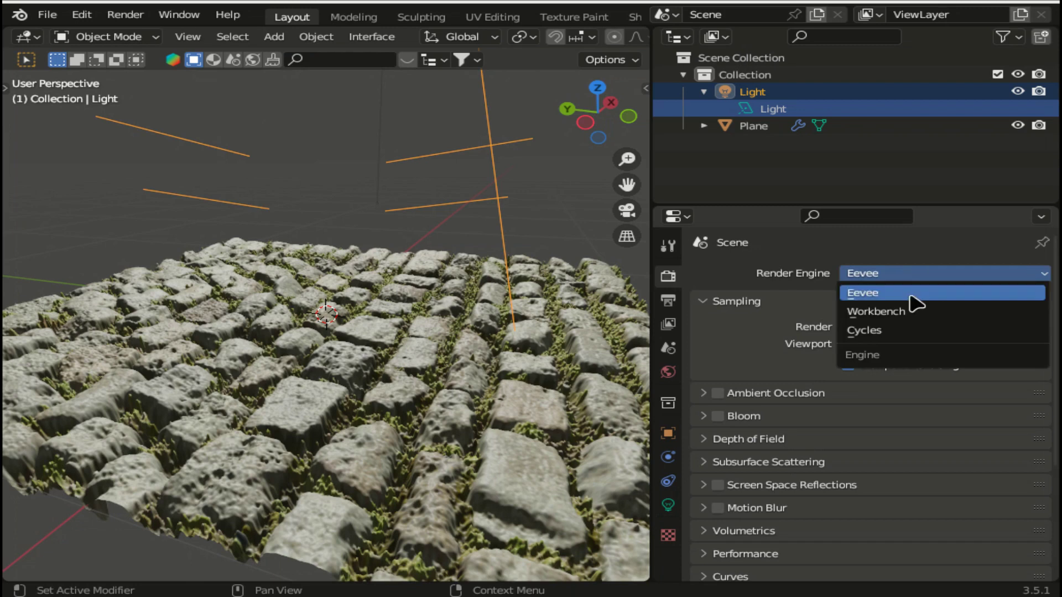
left_click(859, 331)
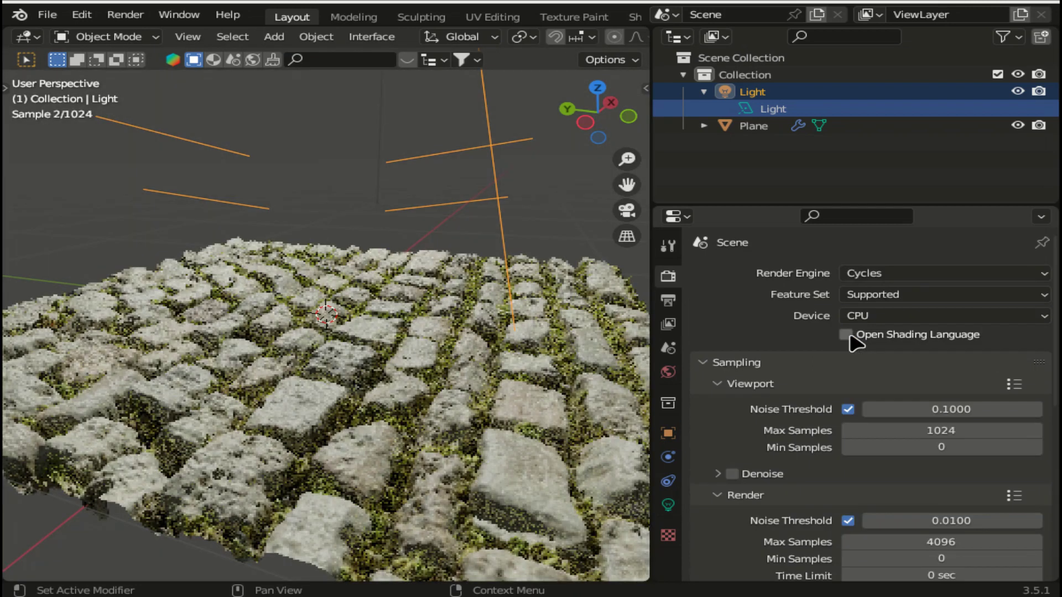
left_click(732, 474)
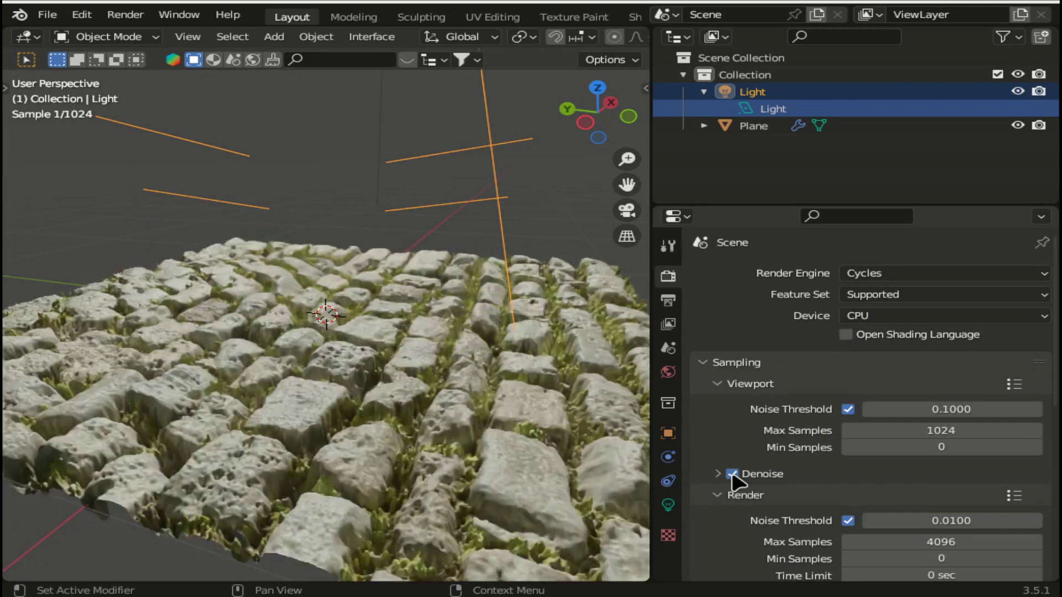
- Set viewport Max Samples to 20 and make the Plane the active object
left_click(965, 431)
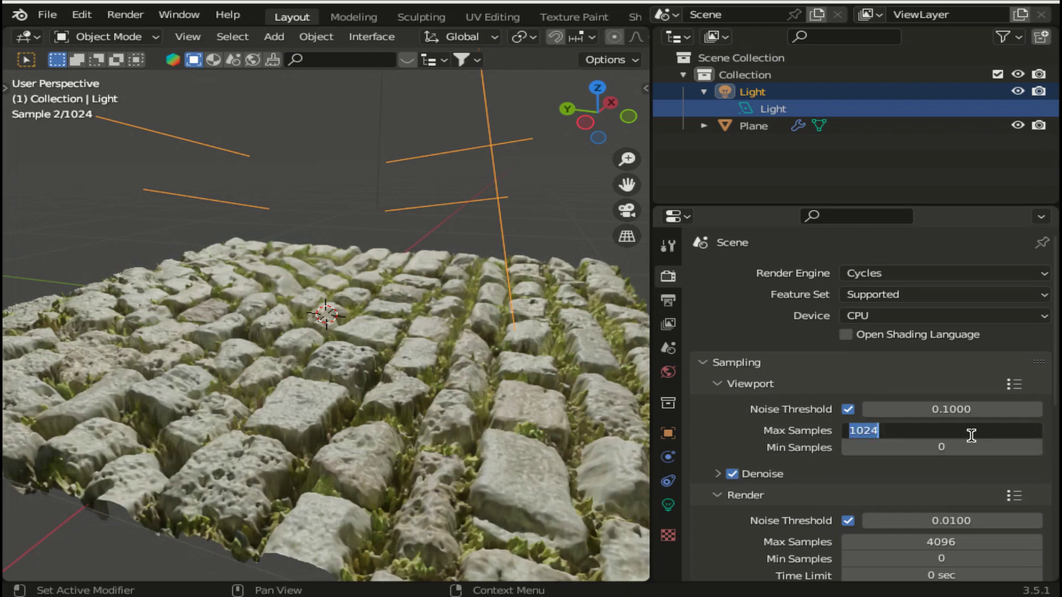
type("20")
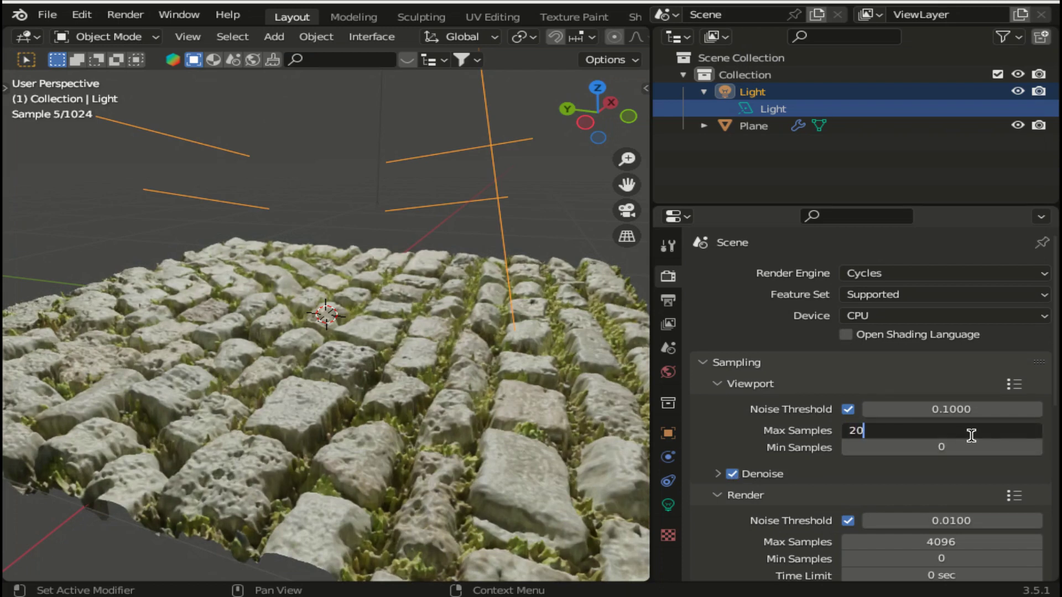
key("Return")
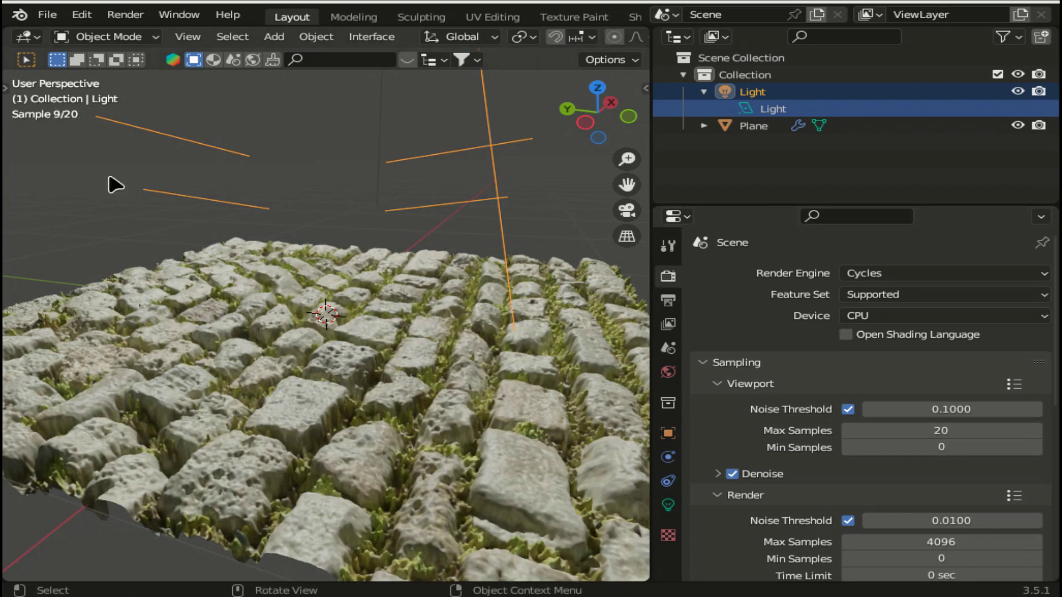
left_click(257, 350)
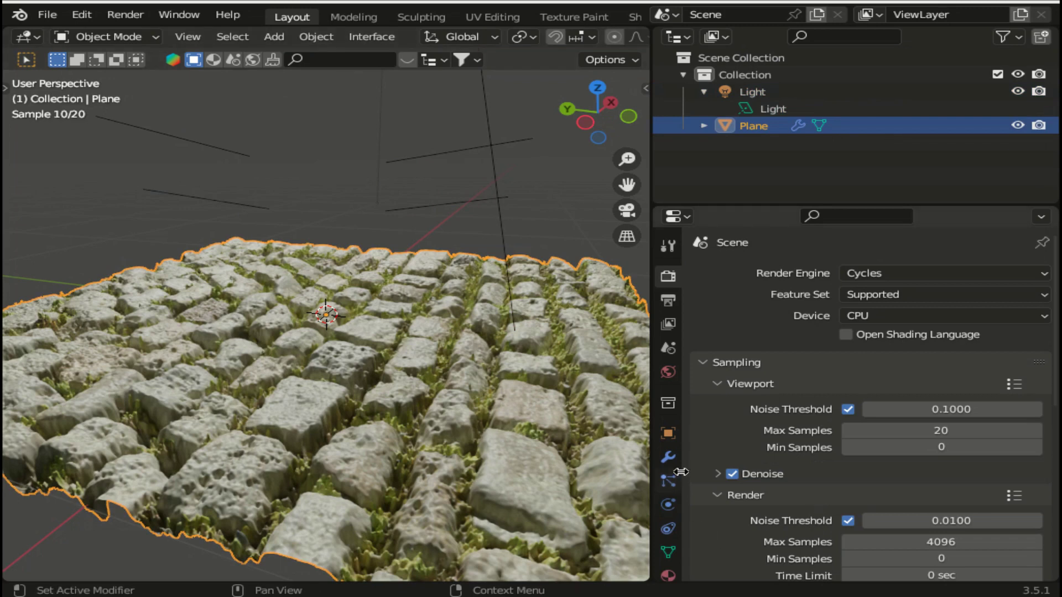
- Show the modifier settings, widen the 3D view and split it into two side-by-side views
left_click(668, 458)
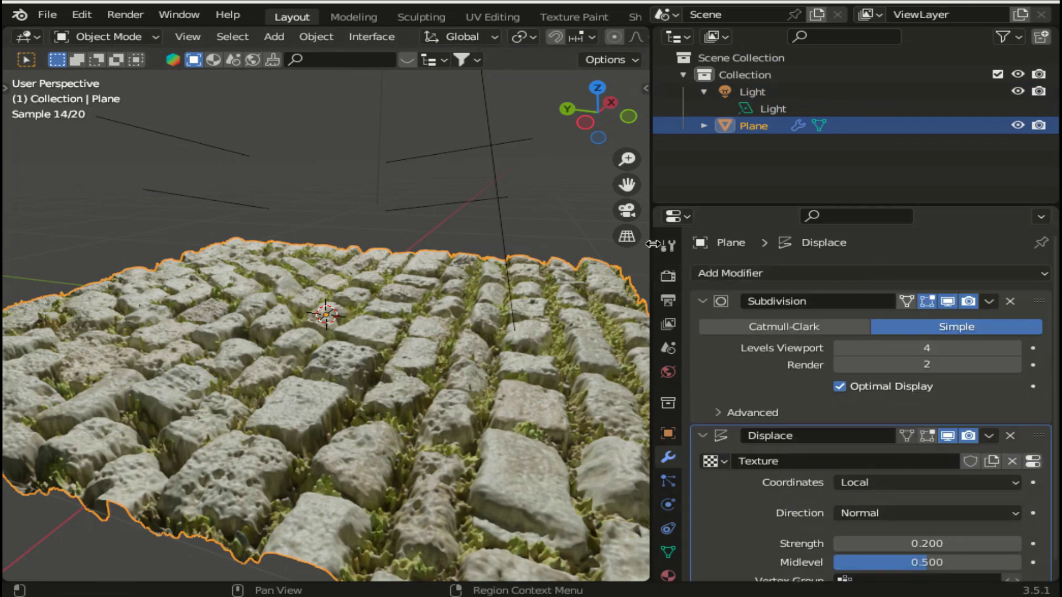
left_click_drag(652, 243, 865, 240)
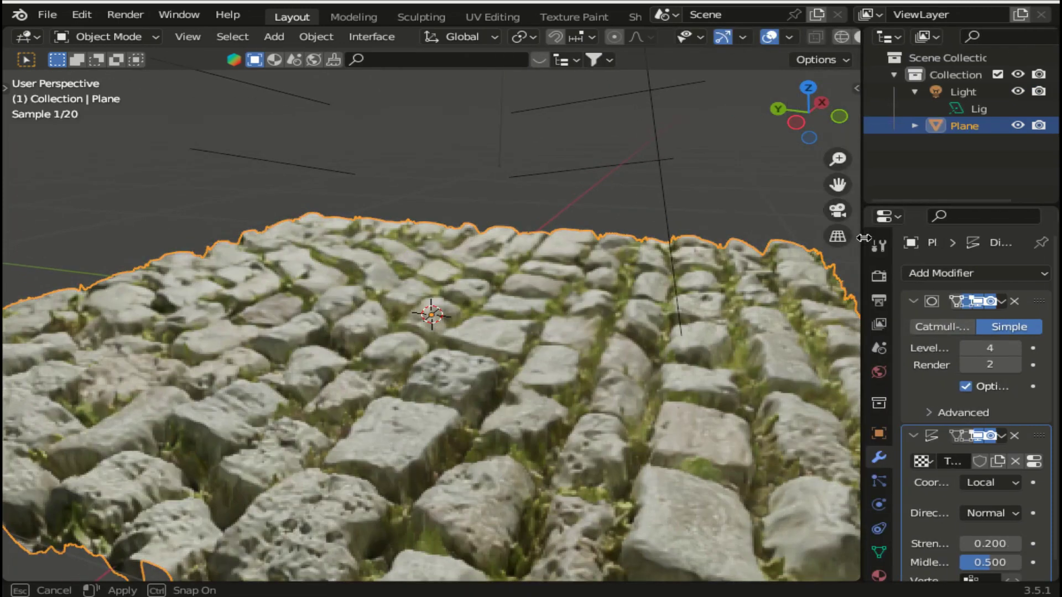
left_click_drag(3, 49, 317, 61)
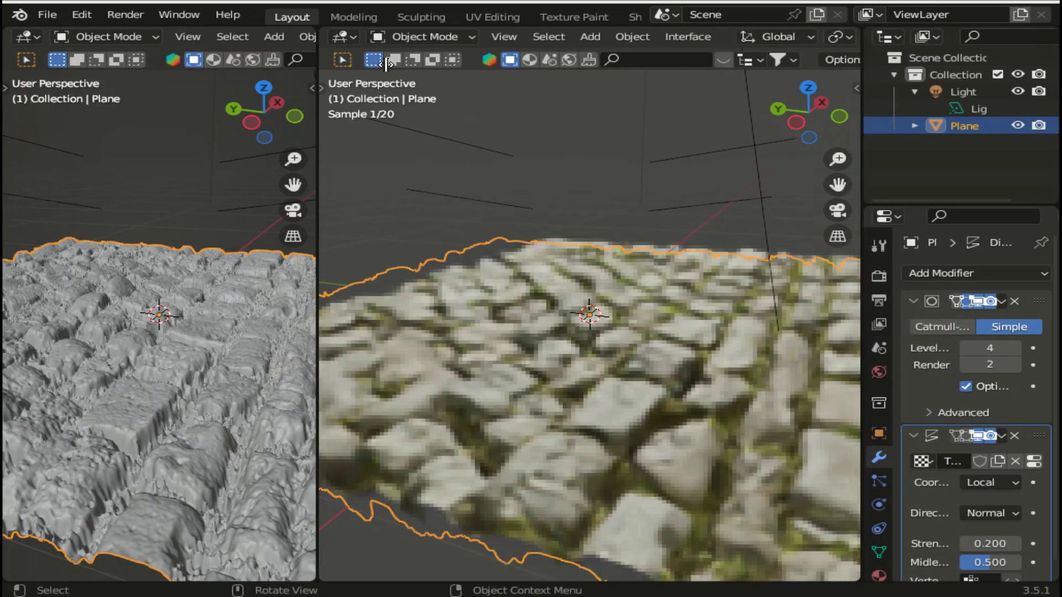
left_click_drag(386, 66, 441, 65)
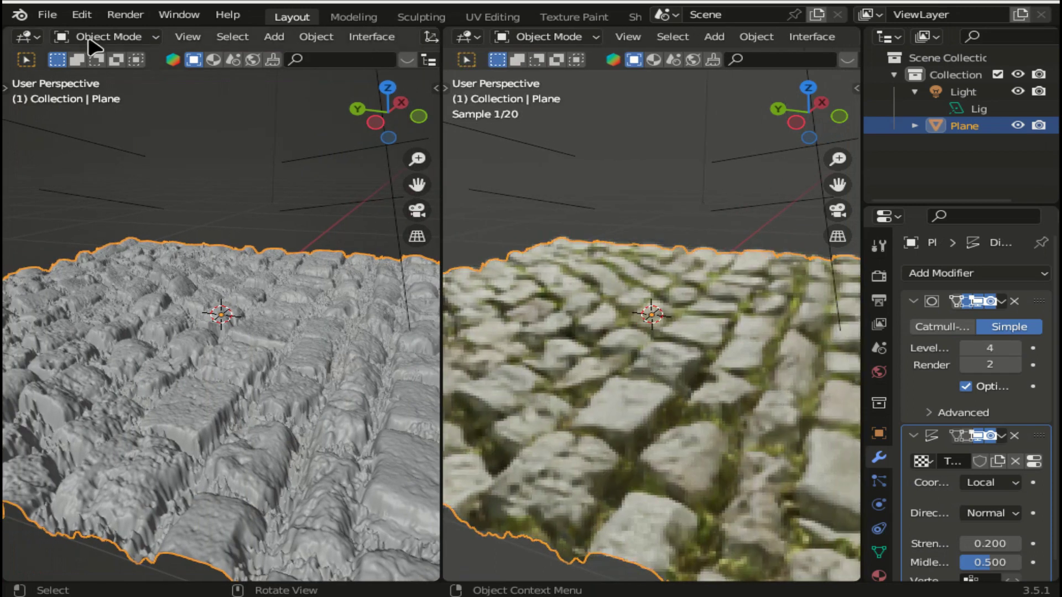
left_click(29, 37)
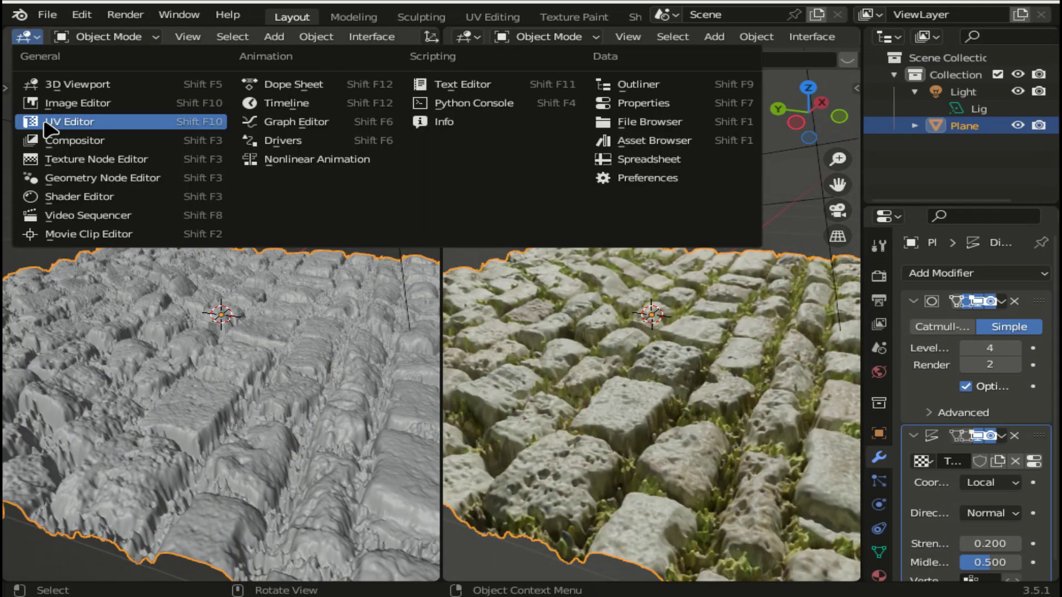
- Make the left area a UV Editor showing PavingStones131_1K_Color.jpg from Desktop > PavingStones131_1K-JPG
left_click(33, 122)
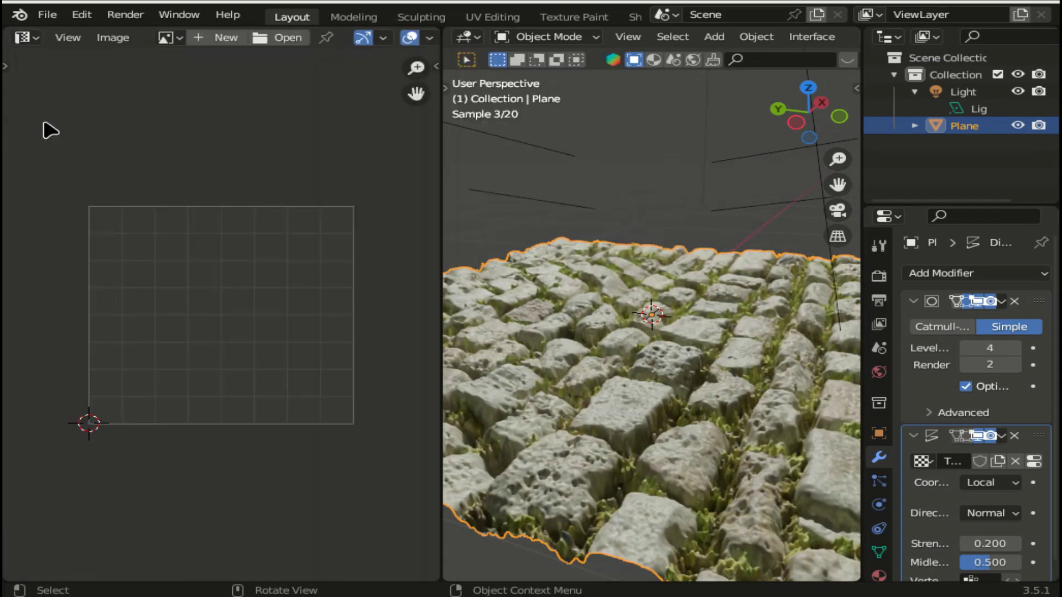
left_click(293, 37)
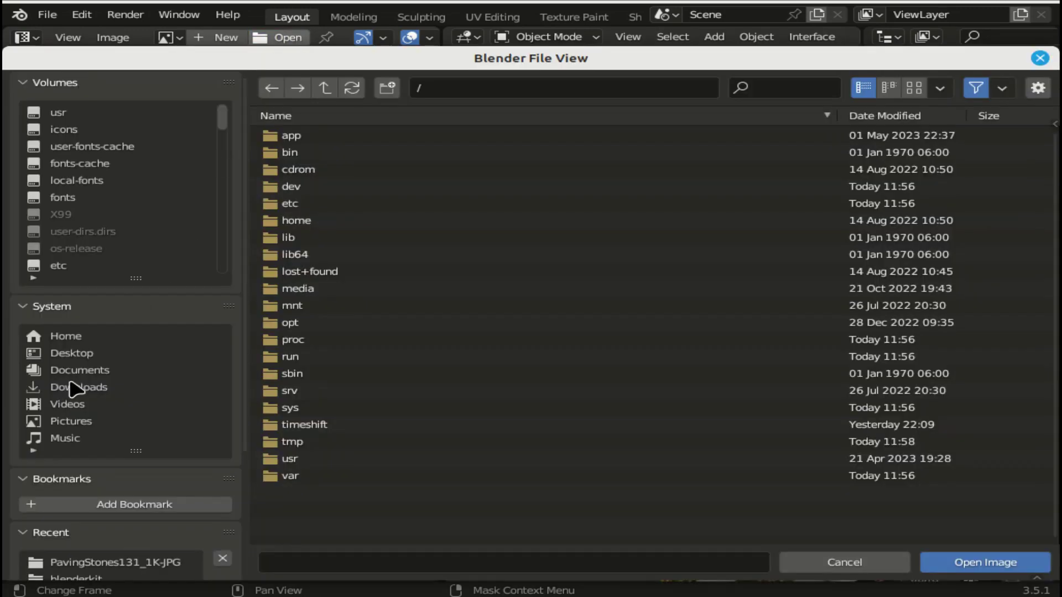
left_click(84, 357)
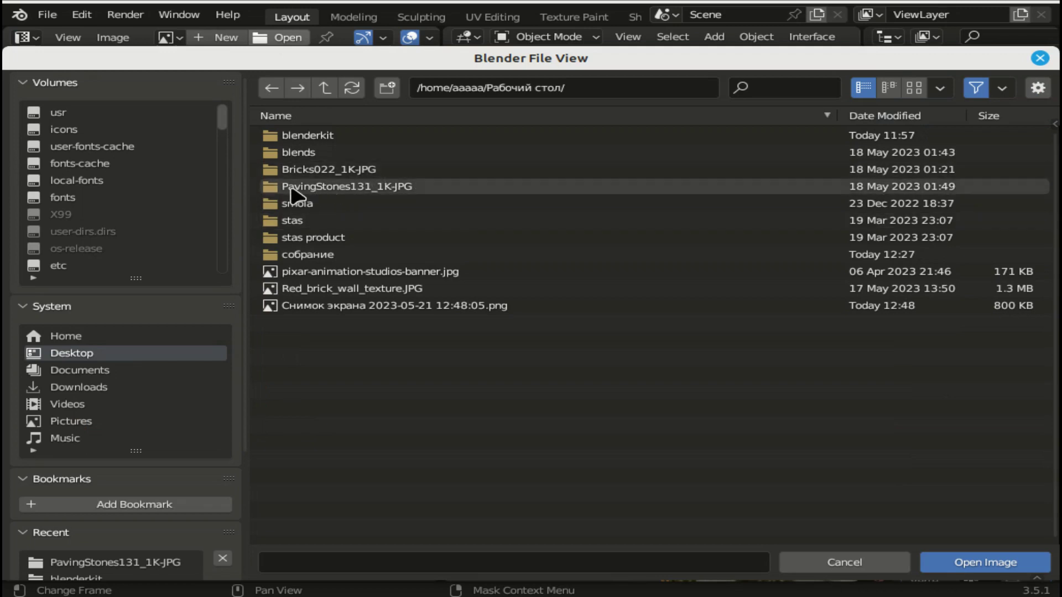
left_click(315, 188)
left_click(315, 188)
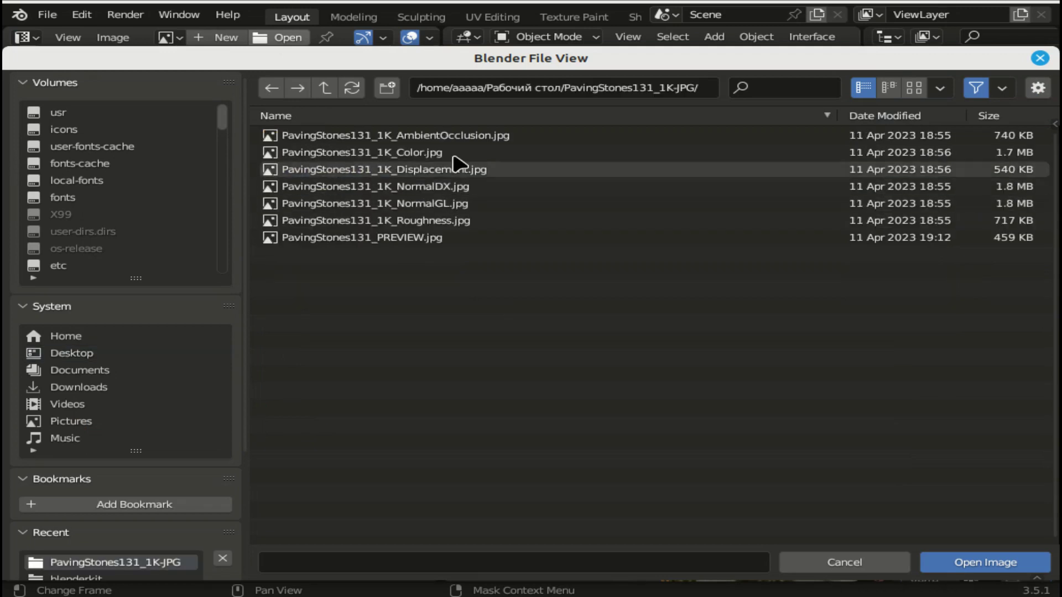
left_click(420, 155)
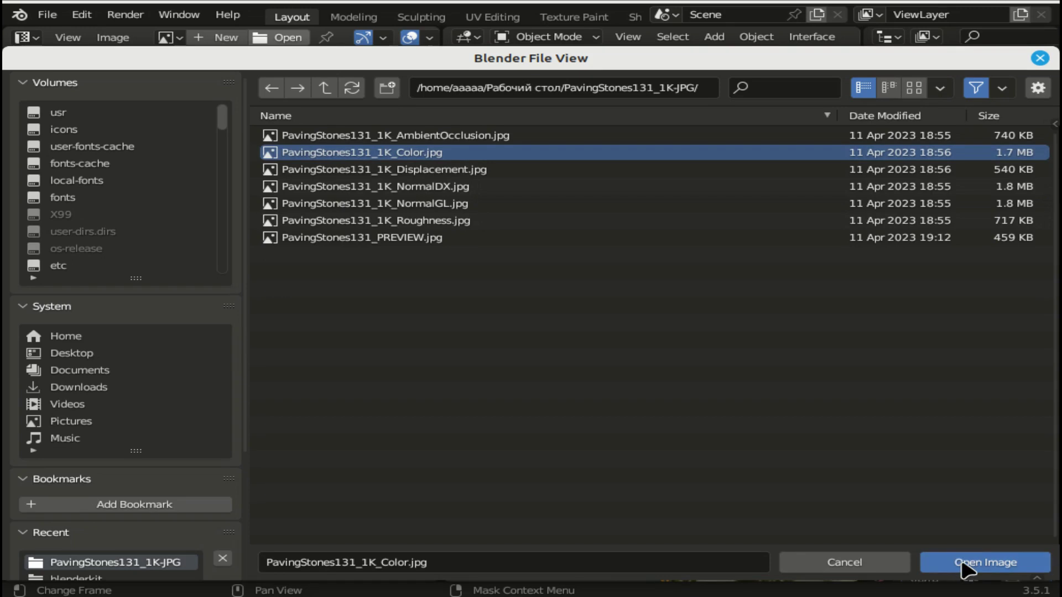
left_click(961, 563)
left_click_drag(416, 68, 416, 89)
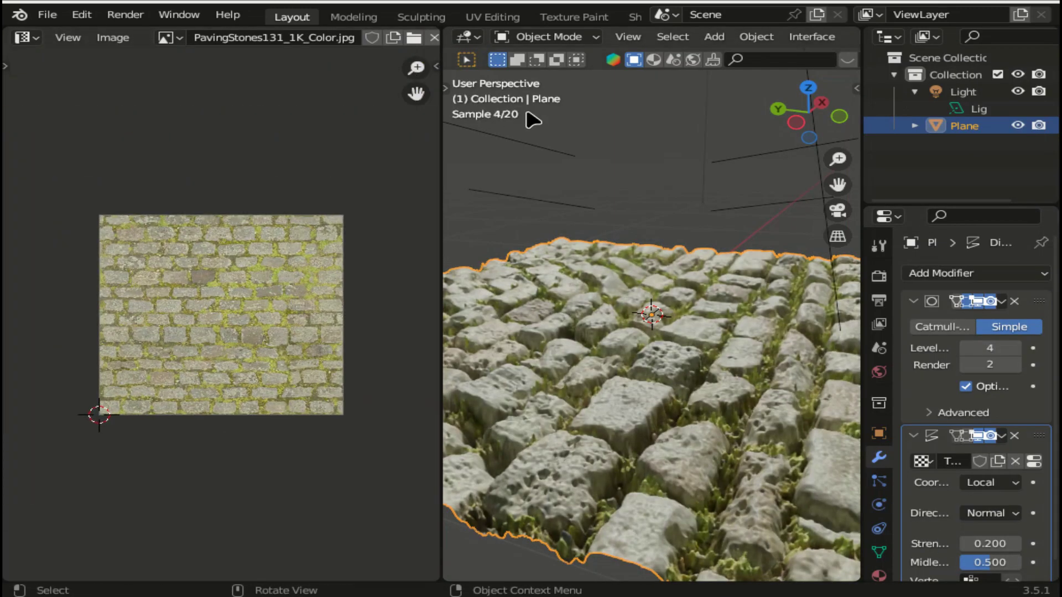
left_click_drag(440, 191, 230, 198)
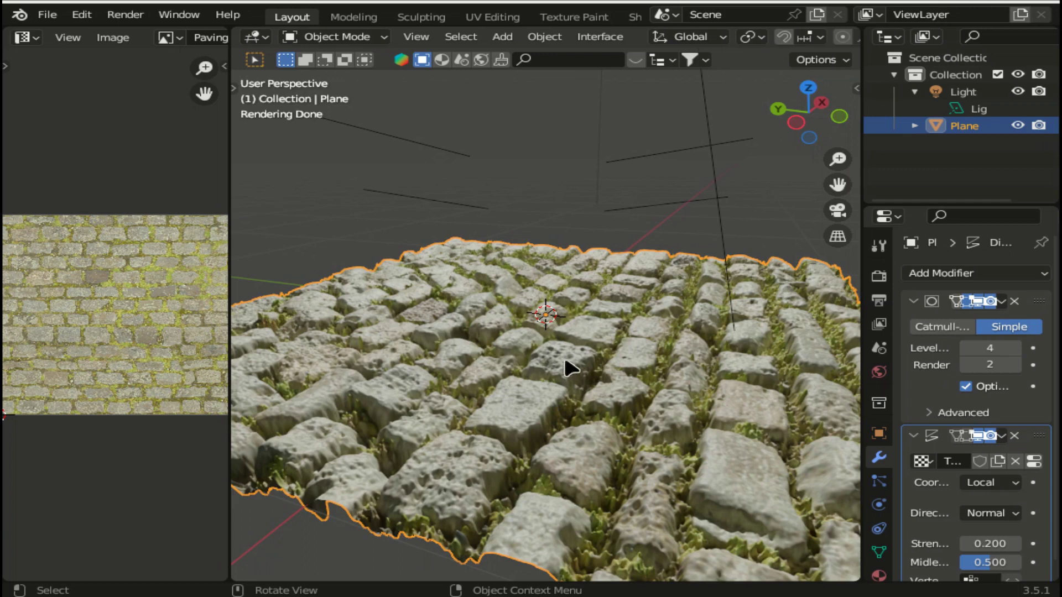
- Drag the Image Editor border right so the whole paving texture is visible
left_click_drag(231, 192, 556, 210)
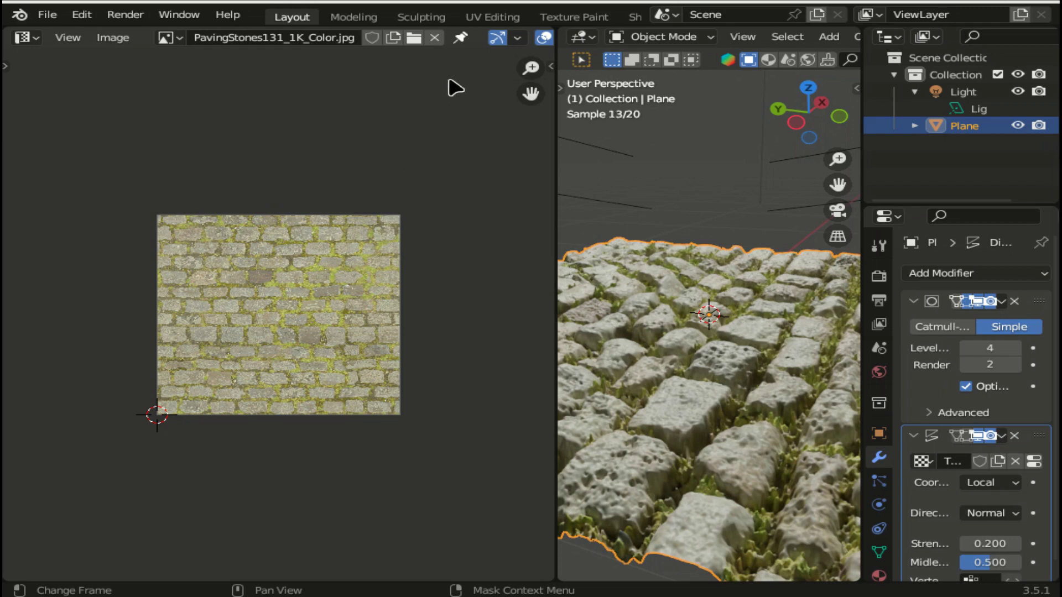
- Enter Edit Mode and scale all the plane's UVs down to about 0.36
left_click(655, 41)
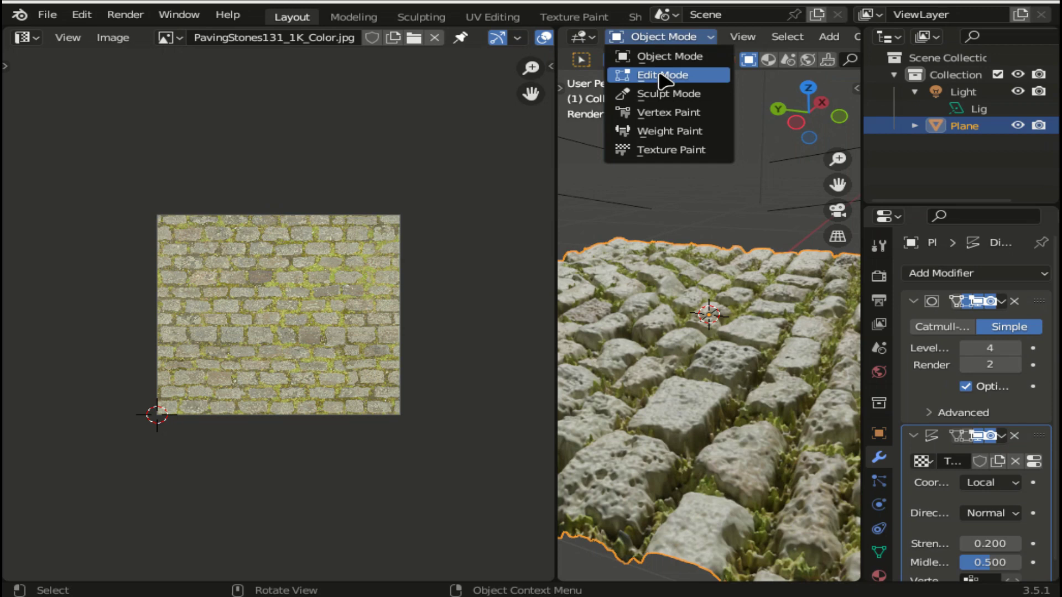
left_click(659, 76)
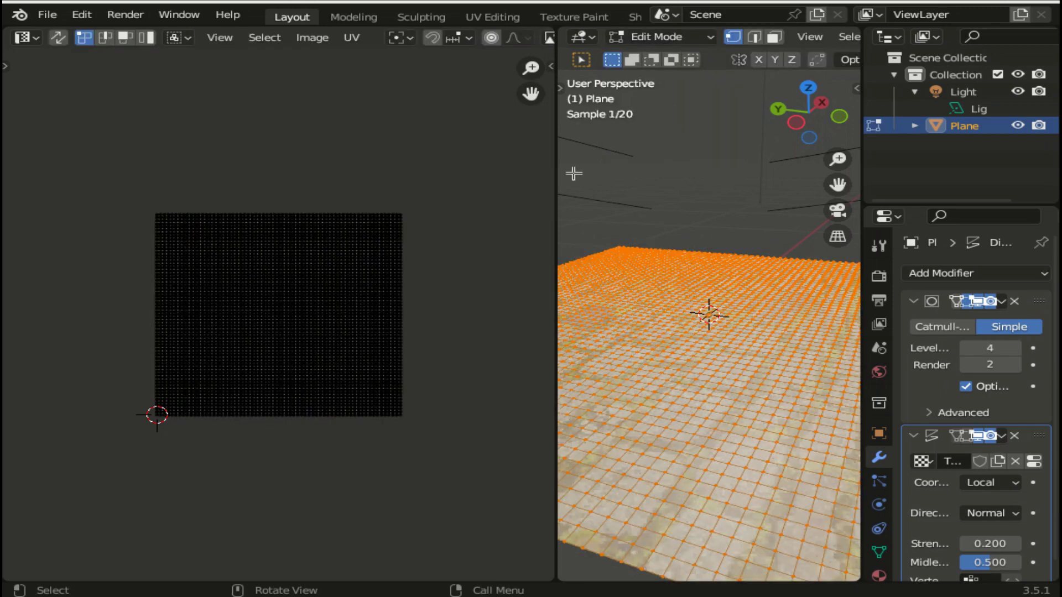
left_click_drag(73, 147, 175, 230)
left_click_drag(251, 308, 440, 479)
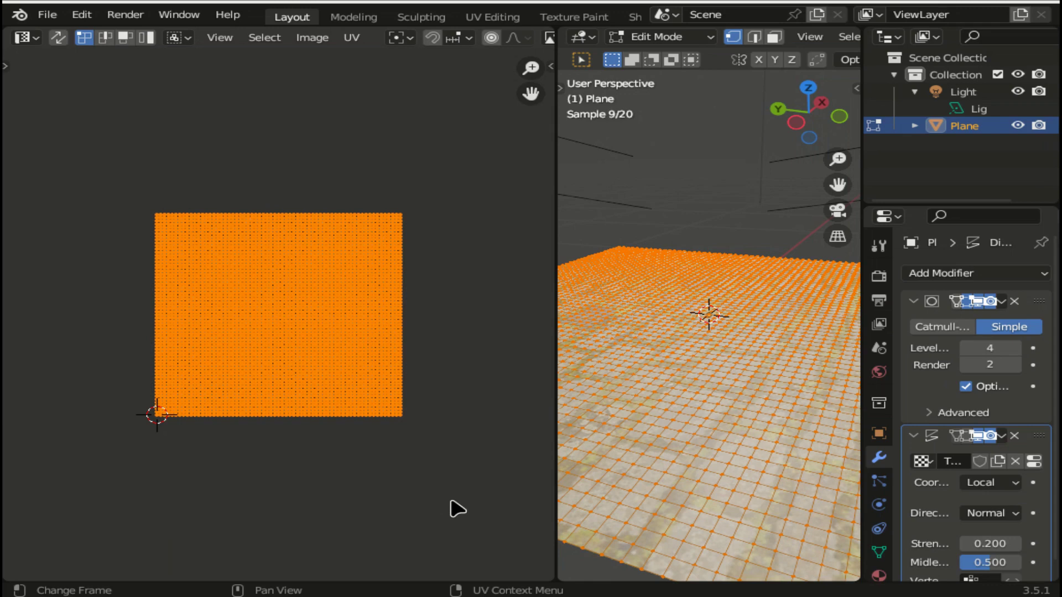
key("s")
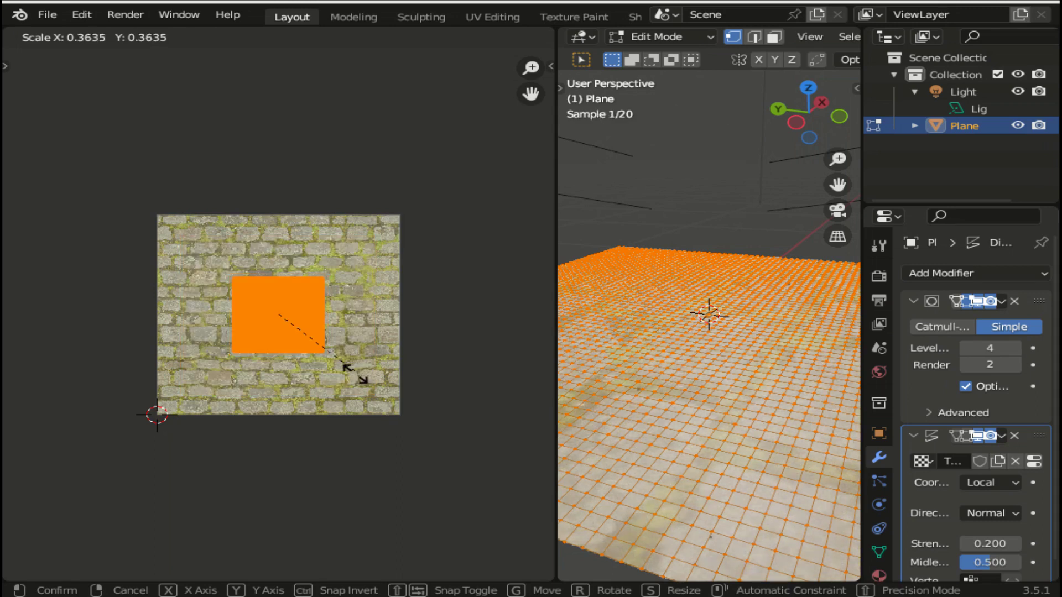
left_click(354, 374)
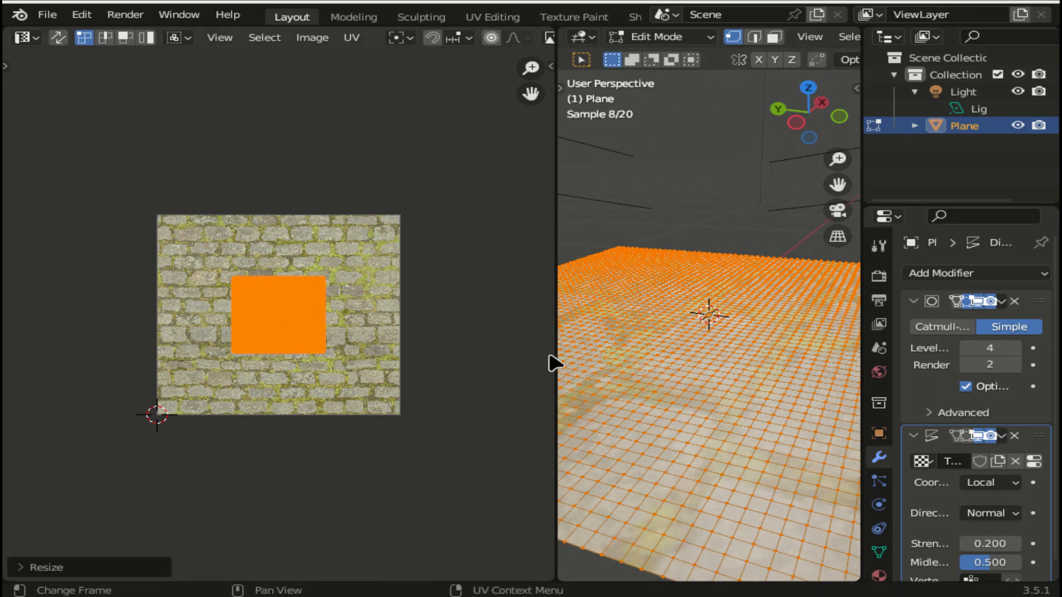
- Narrow the UV view and return the plane to Object Mode
left_click_drag(554, 343, 358, 346)
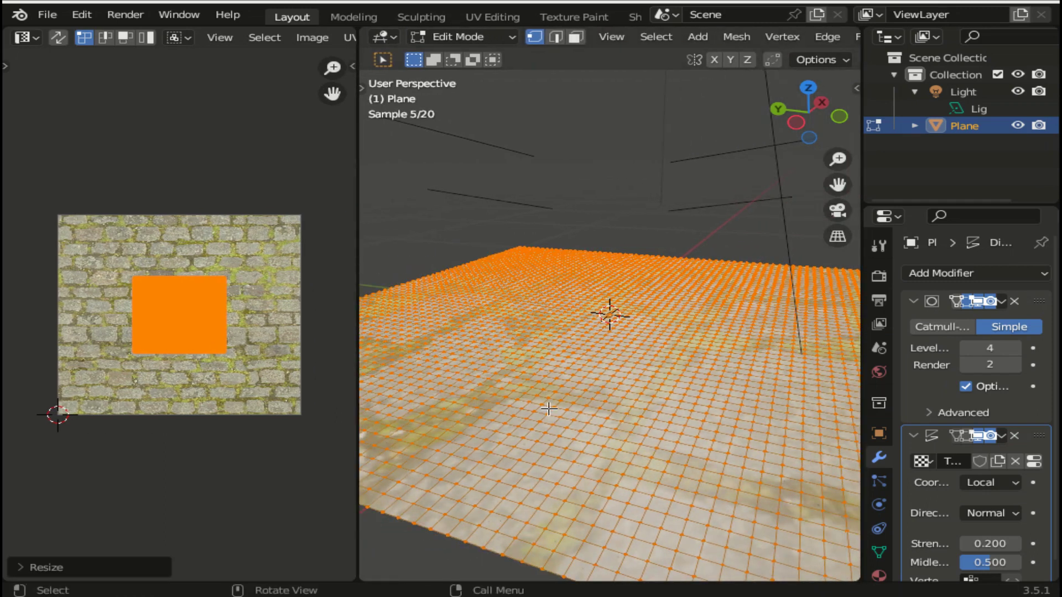
left_click(473, 39)
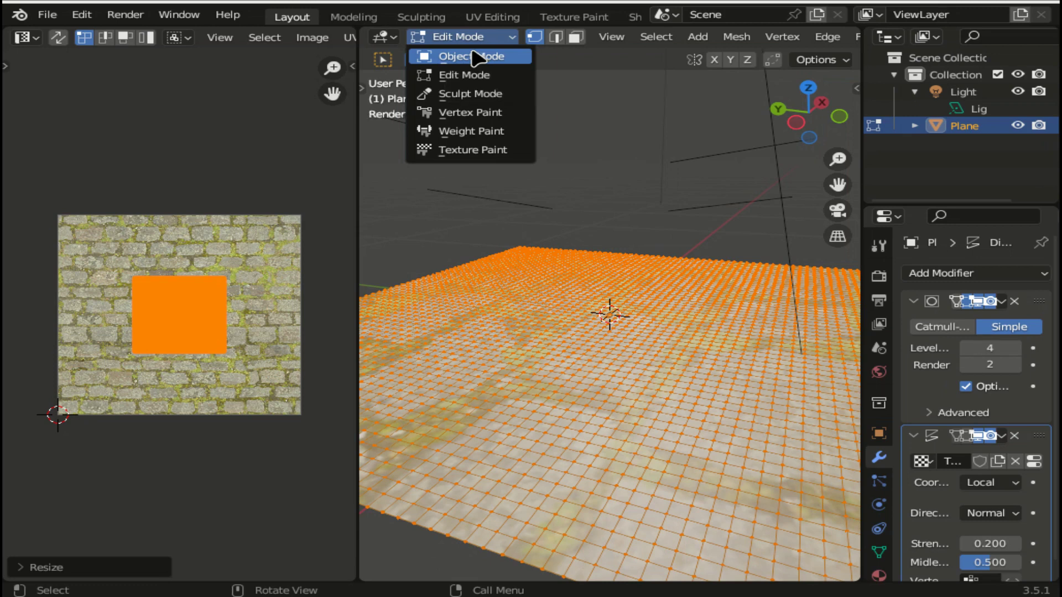
left_click(473, 57)
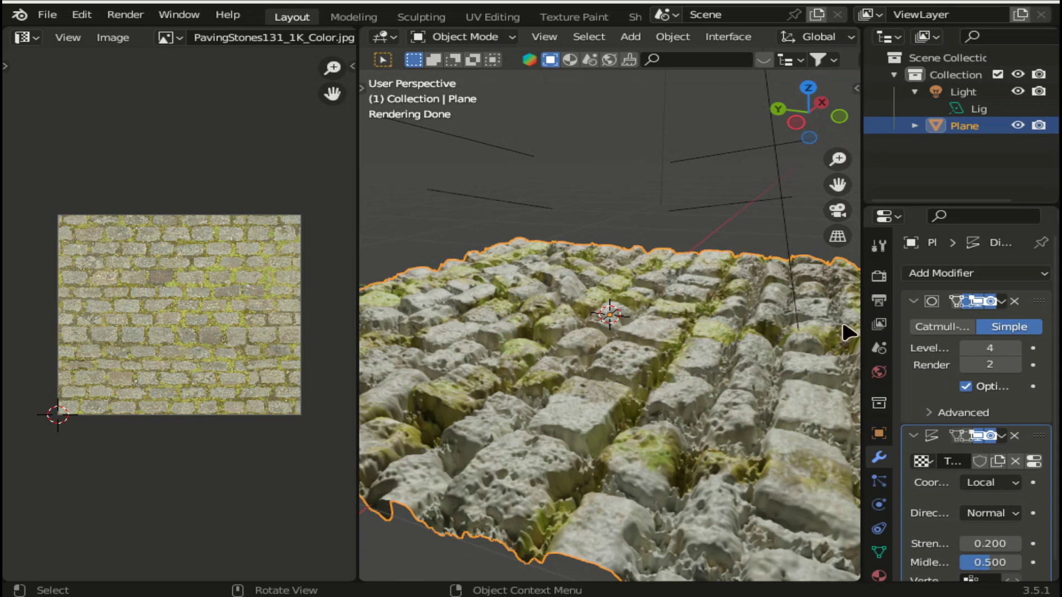
- Widen the Properties area and the 3D view by shrinking the texture view
left_click_drag(864, 285, 685, 284)
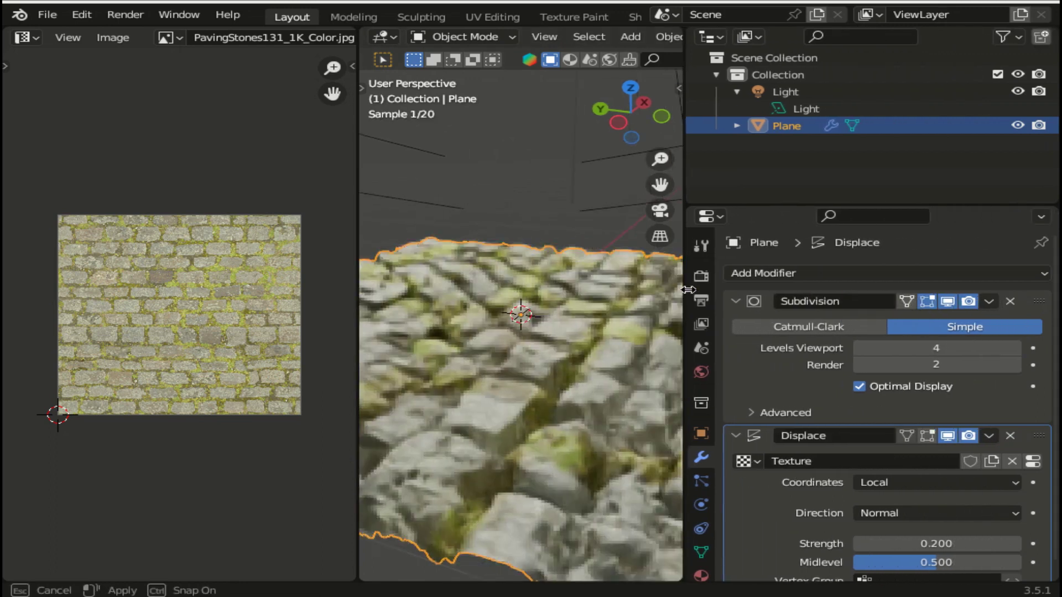
left_click_drag(353, 274, 111, 271)
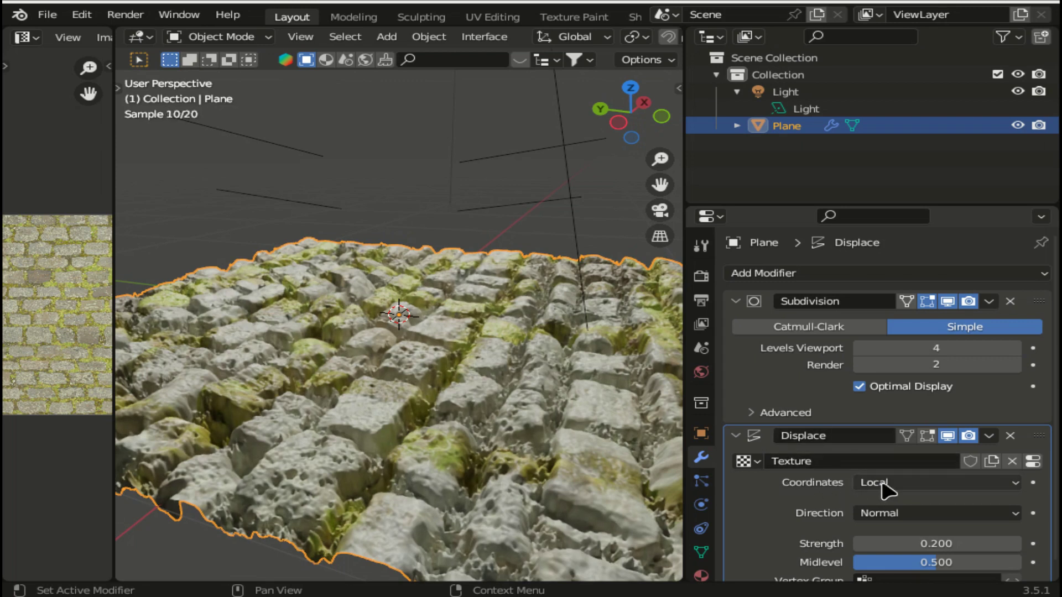
- Switch the Displace modifier's texture coordinates to UV so the stones follow the scaled UVs
left_click(883, 484)
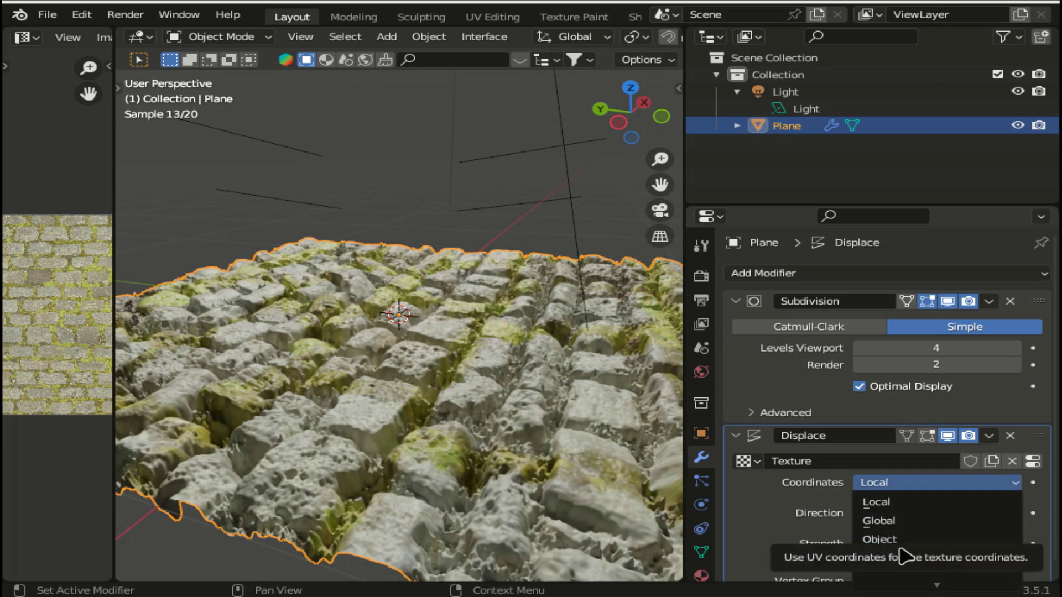
left_click(895, 483)
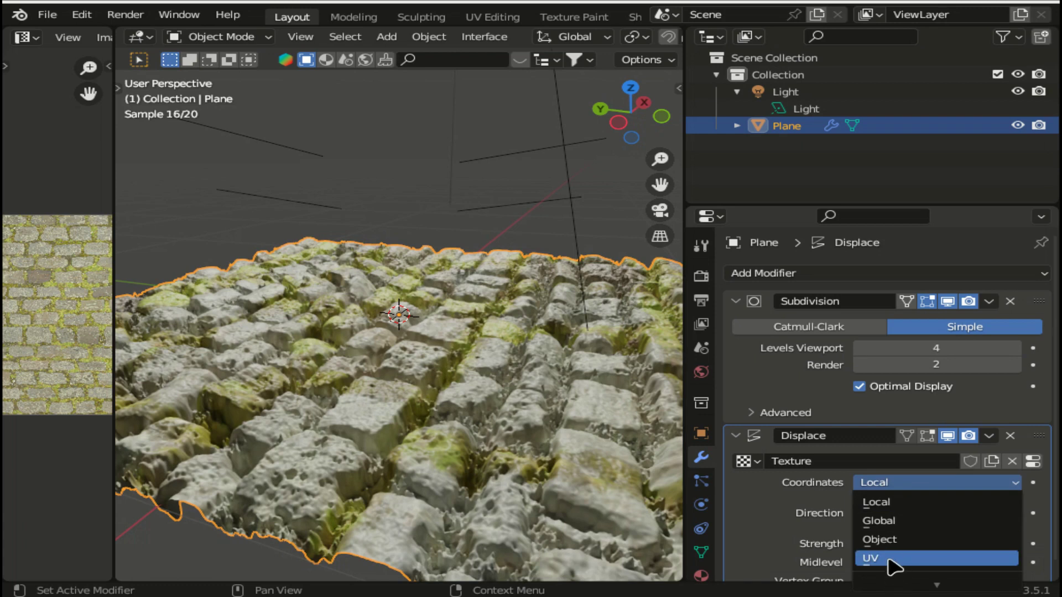
left_click(891, 558)
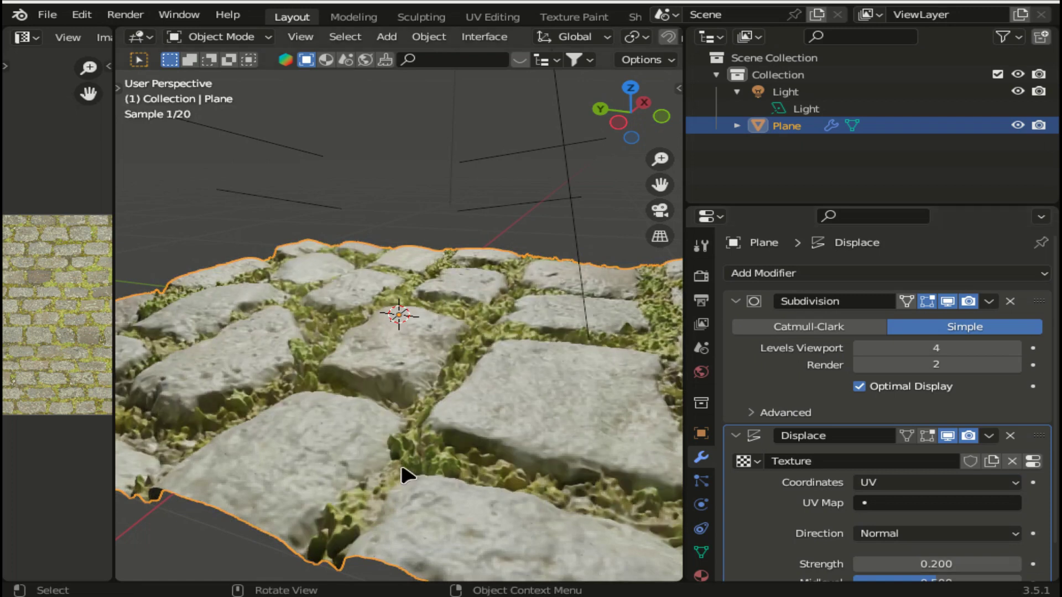